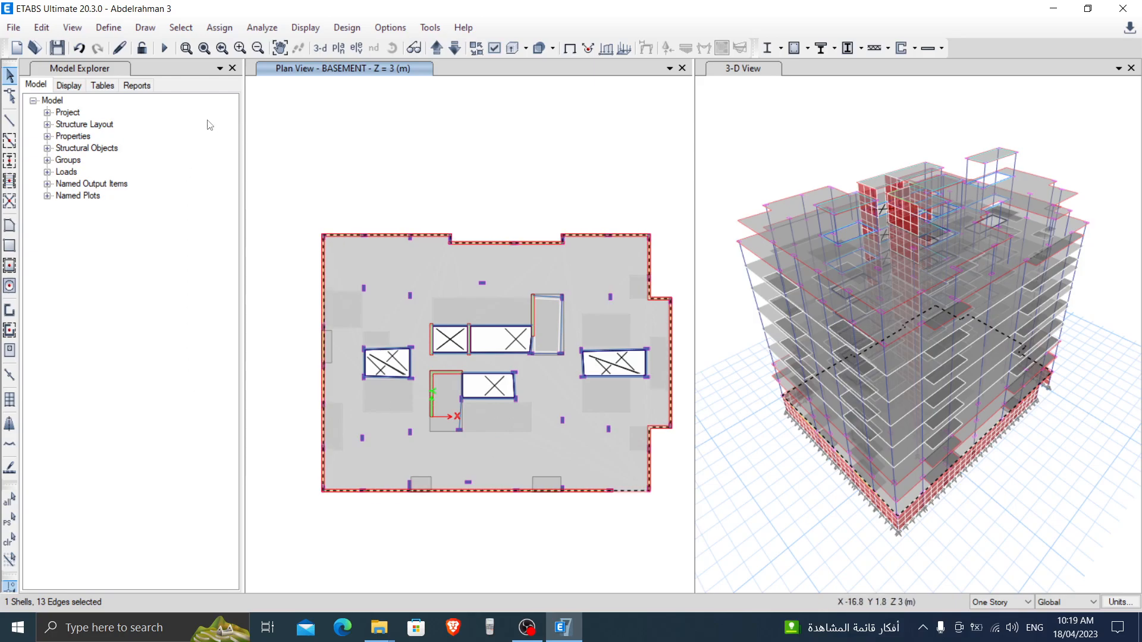
- Define a new wall pier label named Py1 and delete the existing pier label P1
{"action": "left_click", "coordinate": [55, 30]}
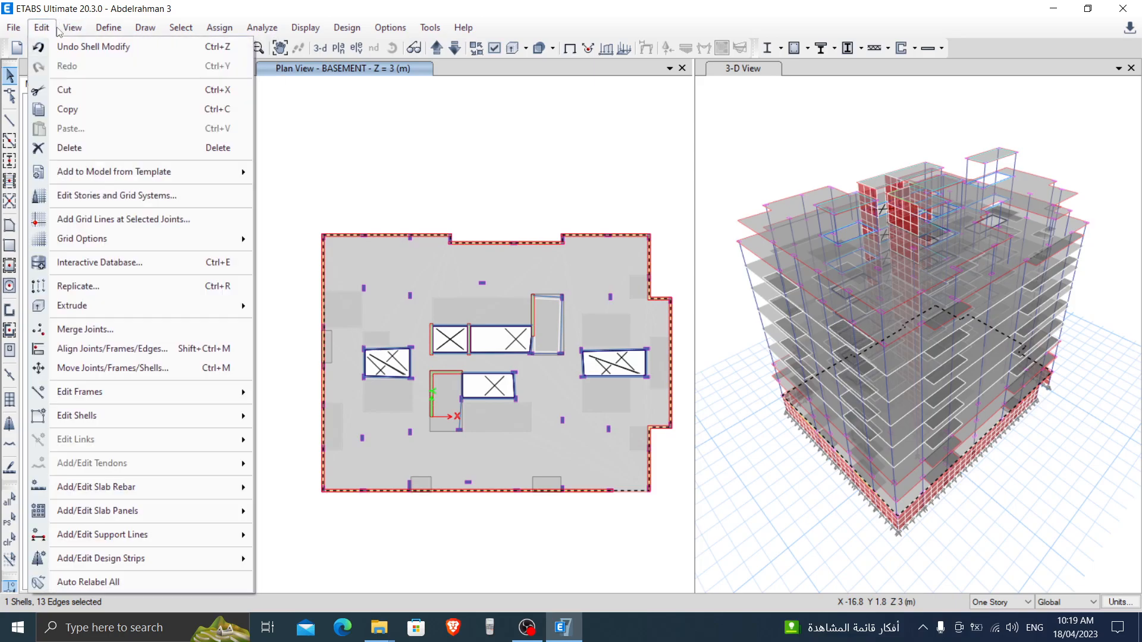
{"action": "left_click", "coordinate": [101, 27]}
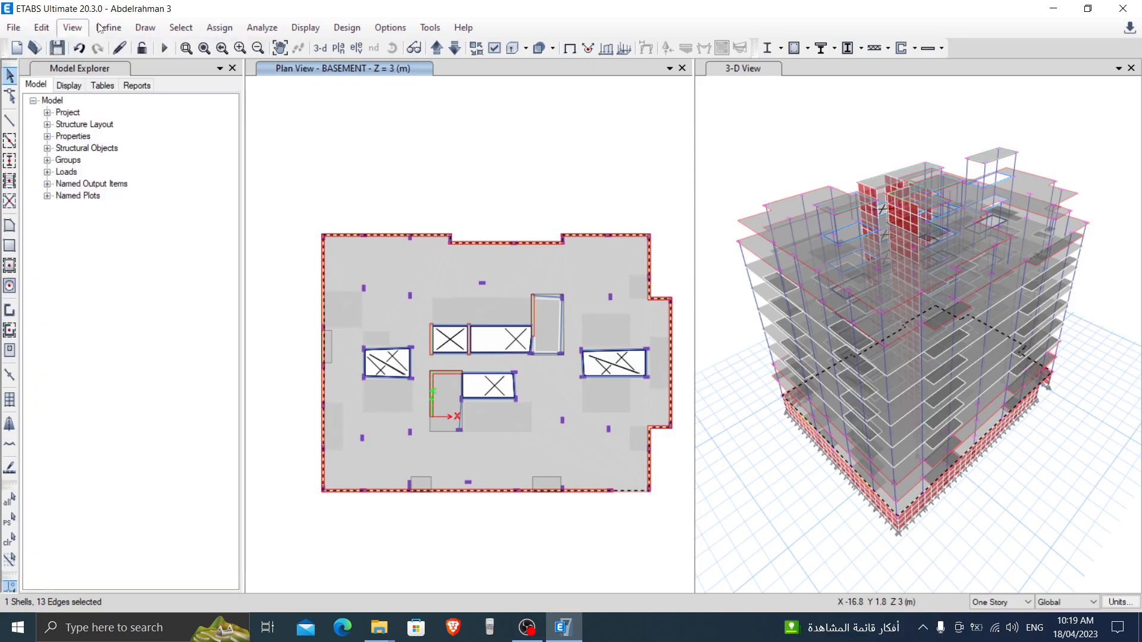
{"action": "left_click", "coordinate": [100, 28]}
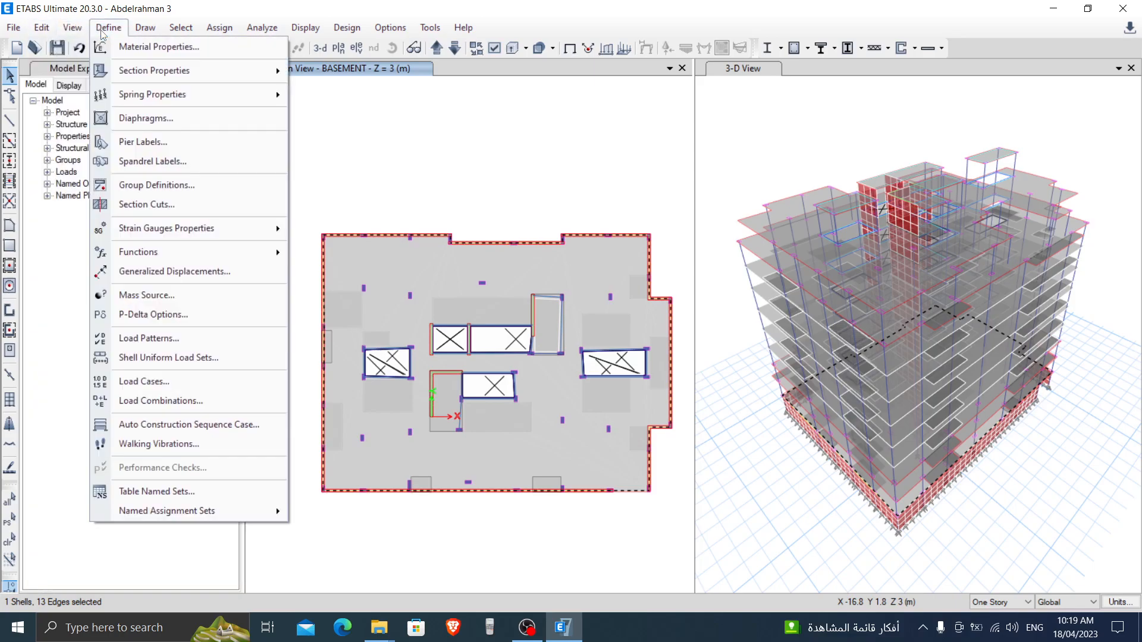
{"action": "left_click", "coordinate": [171, 146]}
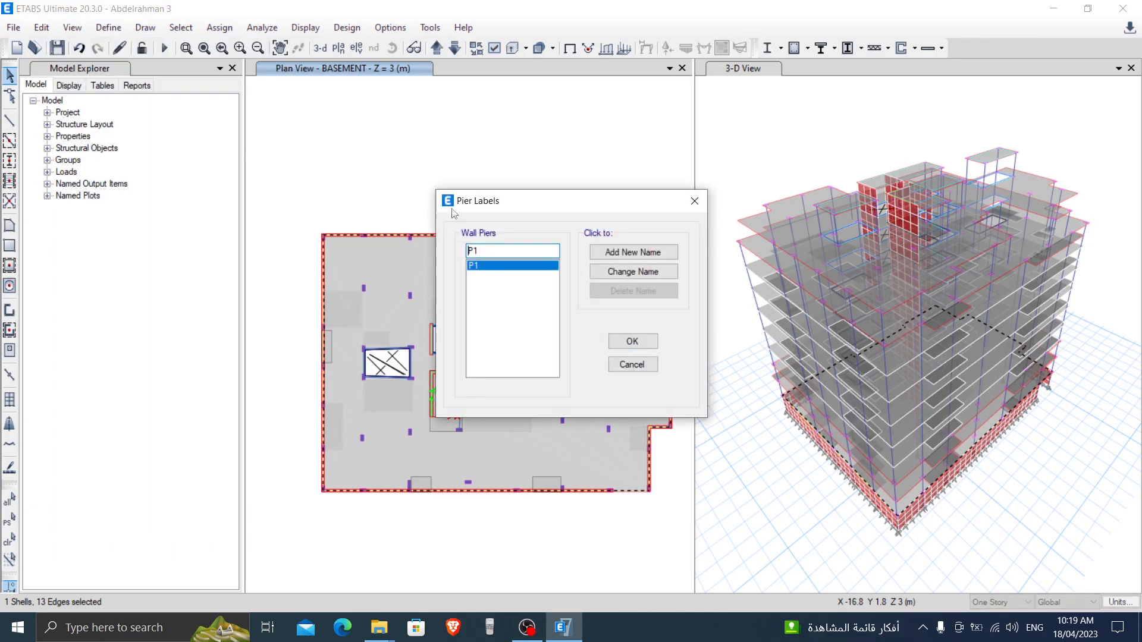
{"action": "left_click_drag", "start_coordinate": [553, 201], "coordinate": [154, 104]}
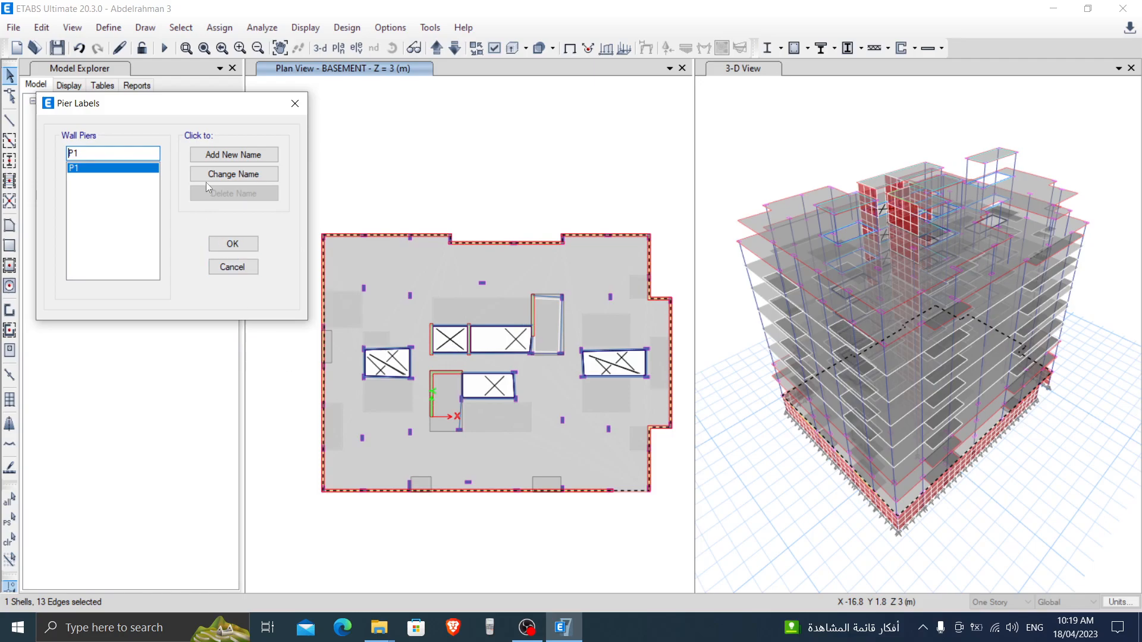
{"action": "left_click_drag", "start_coordinate": [82, 155], "coordinate": [53, 159]}
{"action": "left_click", "coordinate": [250, 154]}
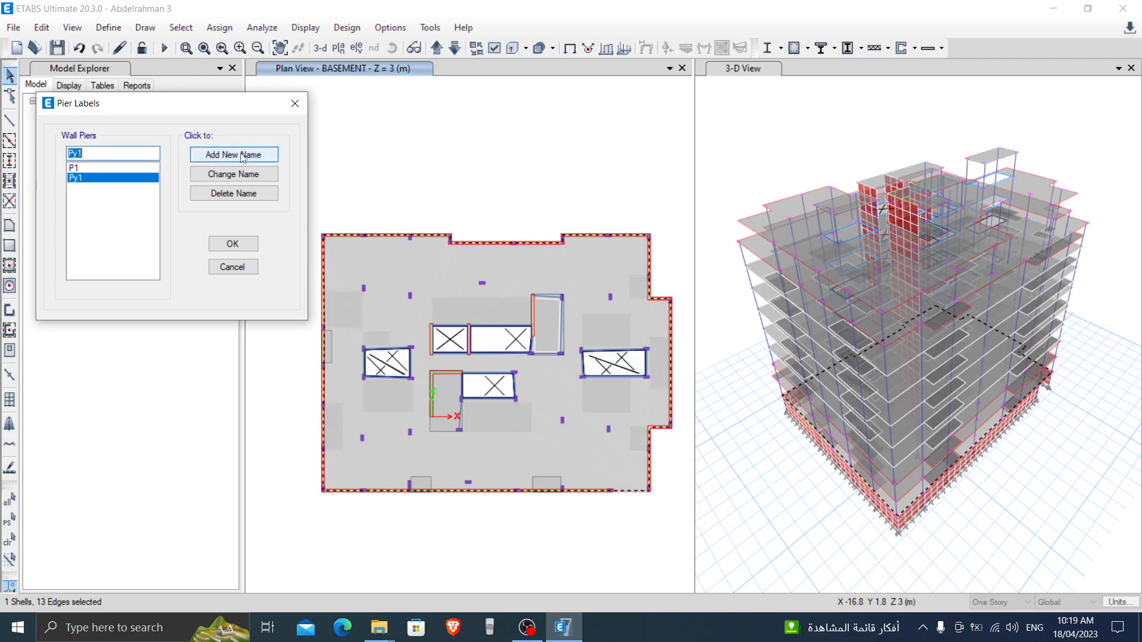
{"action": "left_click", "coordinate": [101, 169]}
{"action": "left_click", "coordinate": [229, 194]}
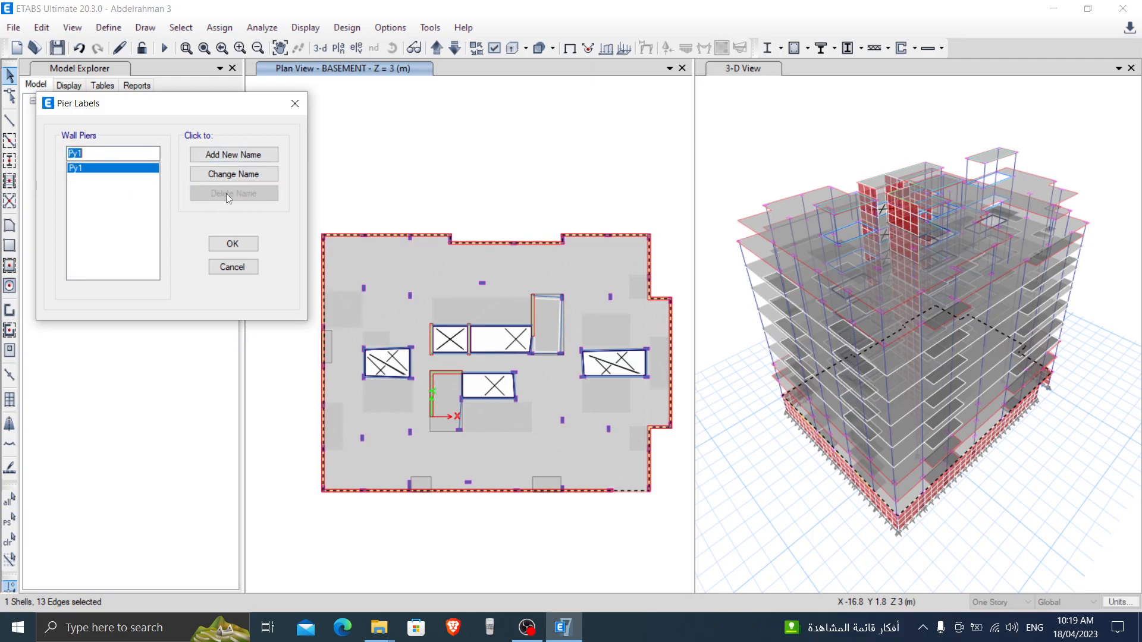
- Add the wall pier labels Py2 and Py3
{"action": "left_click_drag", "start_coordinate": [83, 151], "coordinate": [73, 155]}
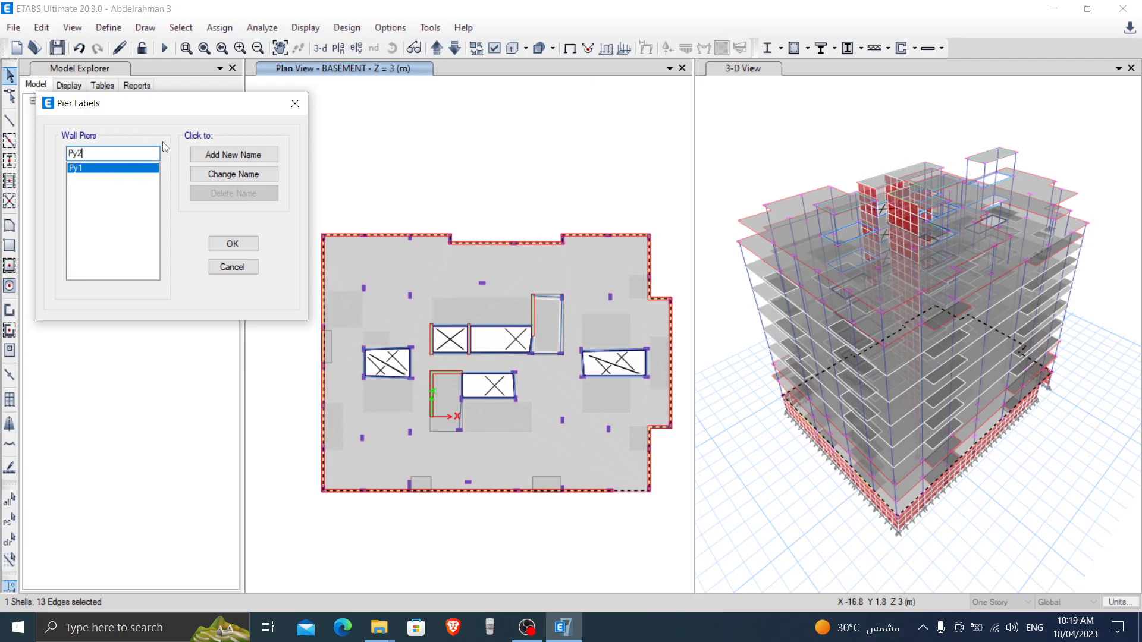
{"action": "left_click", "coordinate": [205, 155]}
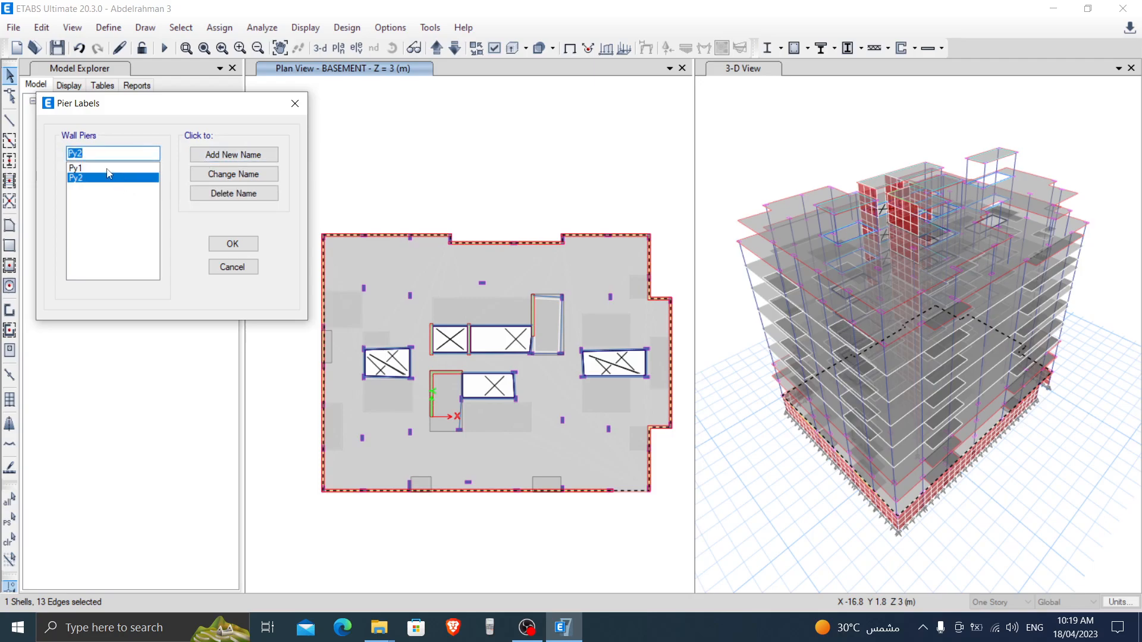
{"action": "left_click", "coordinate": [83, 157]}
{"action": "type", "text": "3"}
{"action": "left_click", "coordinate": [226, 155]}
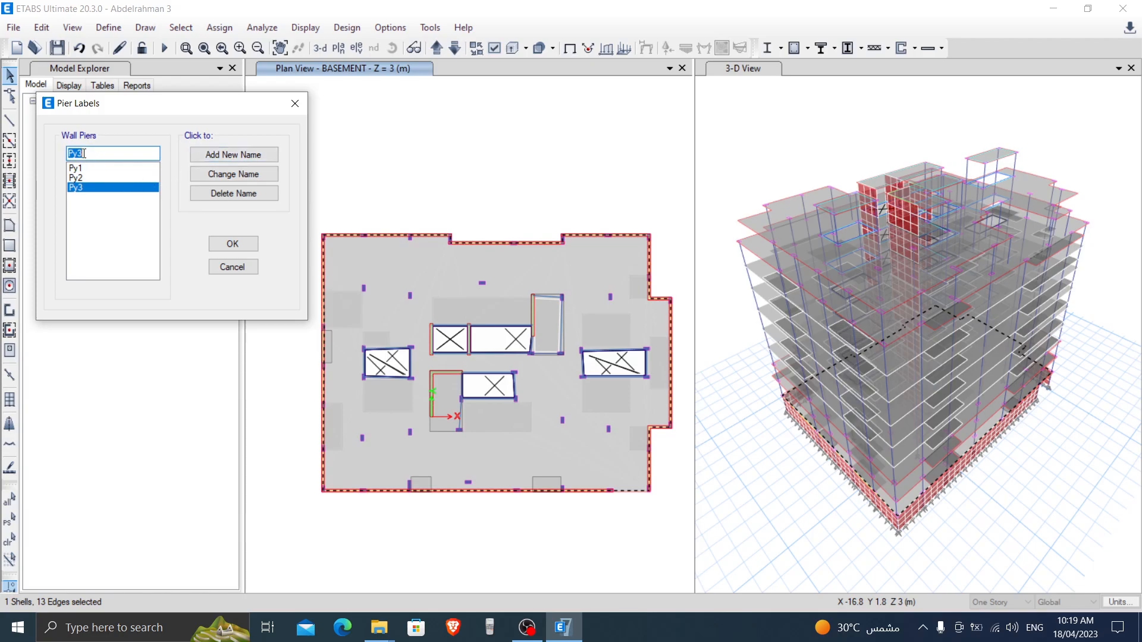
- Add the wall pier labels core and R.wall and accept the pier label definitions
{"action": "type", "text": "core"}
{"action": "left_click", "coordinate": [234, 154]}
{"action": "type", "text": "R.wall"}
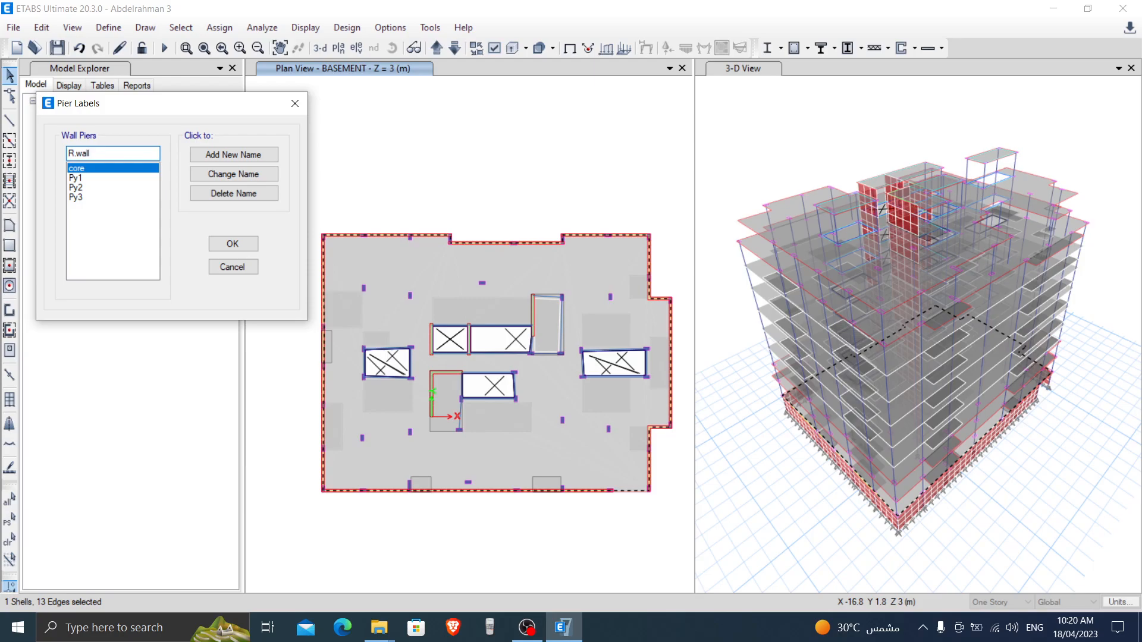
{"action": "left_click", "coordinate": [234, 155]}
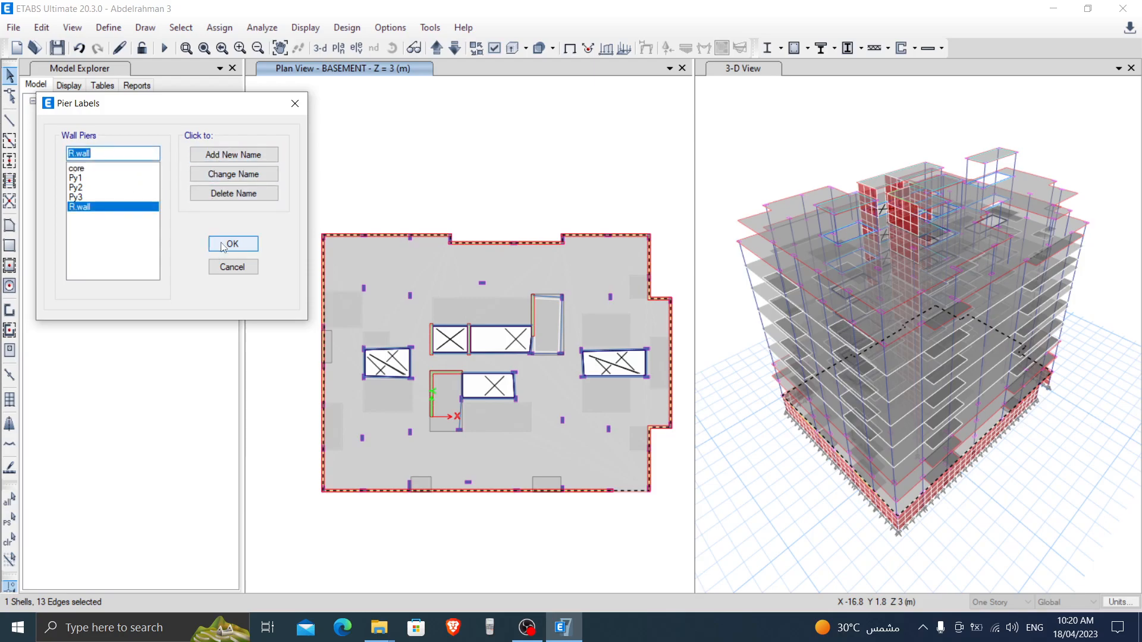
{"action": "left_click", "coordinate": [223, 245]}
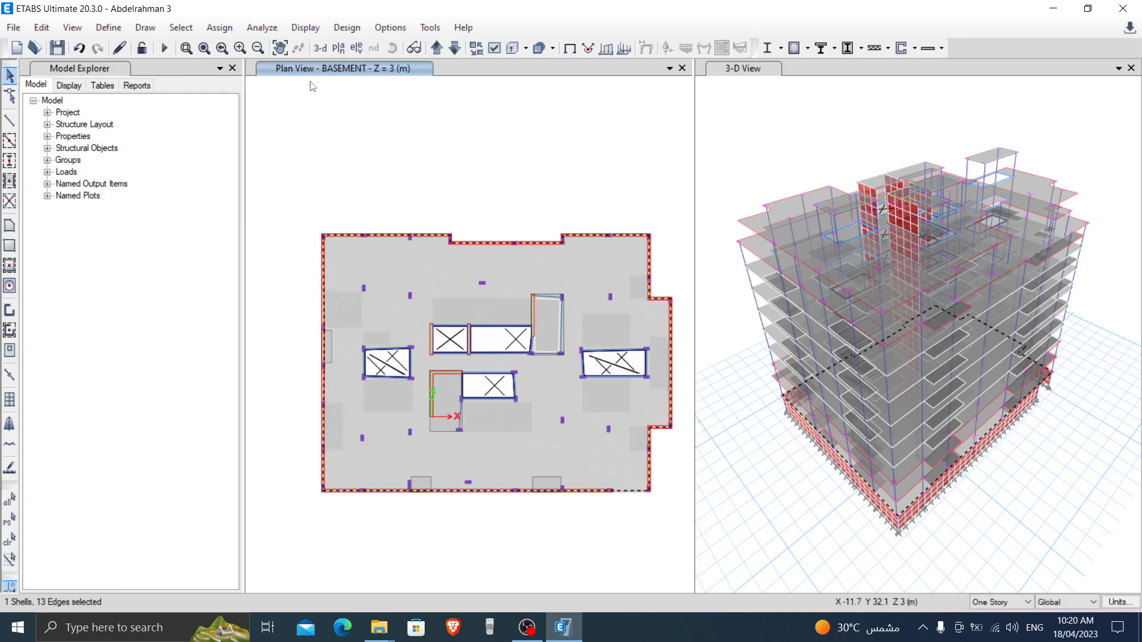
- Select all objects of type Walls and show only the selected objects in the basement plan view
{"action": "left_click", "coordinate": [194, 30]}
{"action": "mouse_move", "coordinate": [203, 47]}
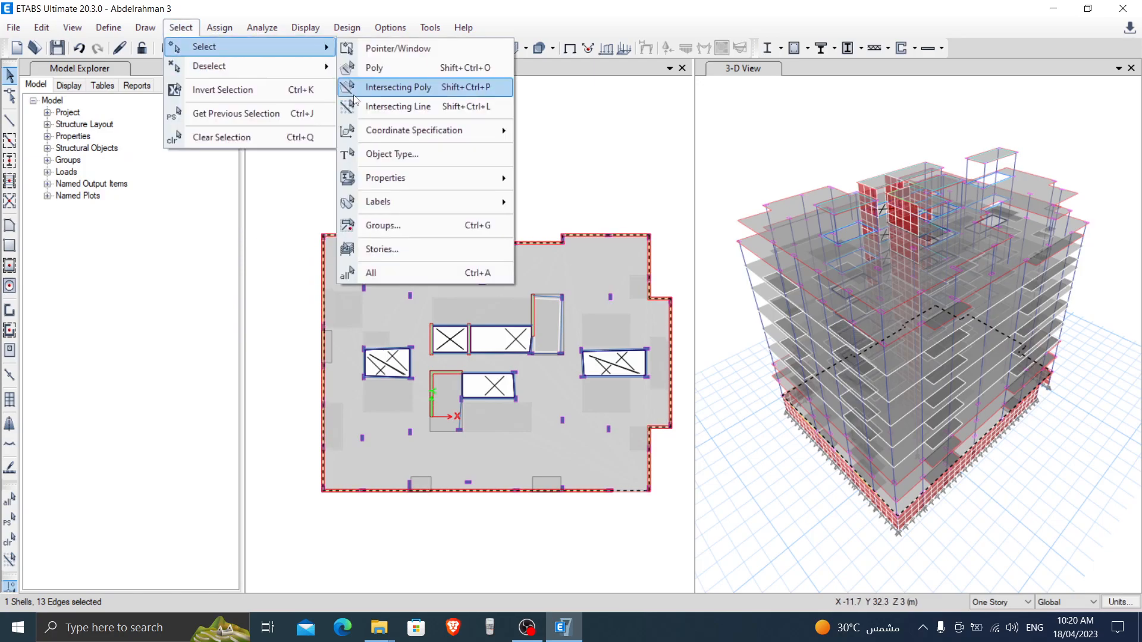
{"action": "left_click", "coordinate": [376, 155]}
{"action": "left_click", "coordinate": [505, 248]}
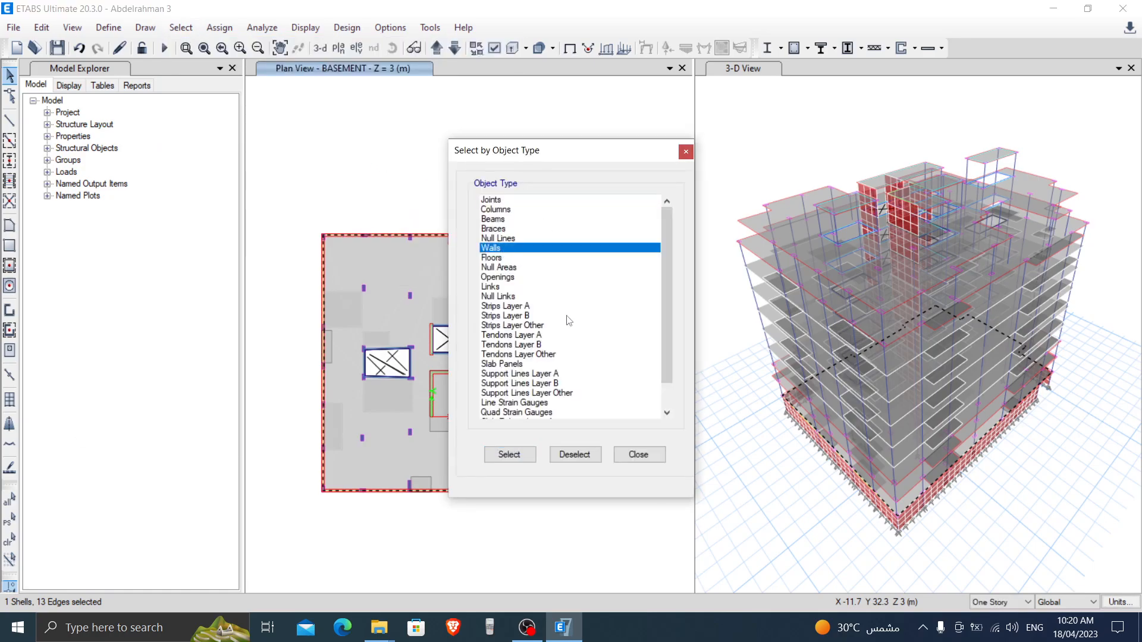
{"action": "left_click", "coordinate": [509, 455]}
{"action": "left_click", "coordinate": [638, 455]}
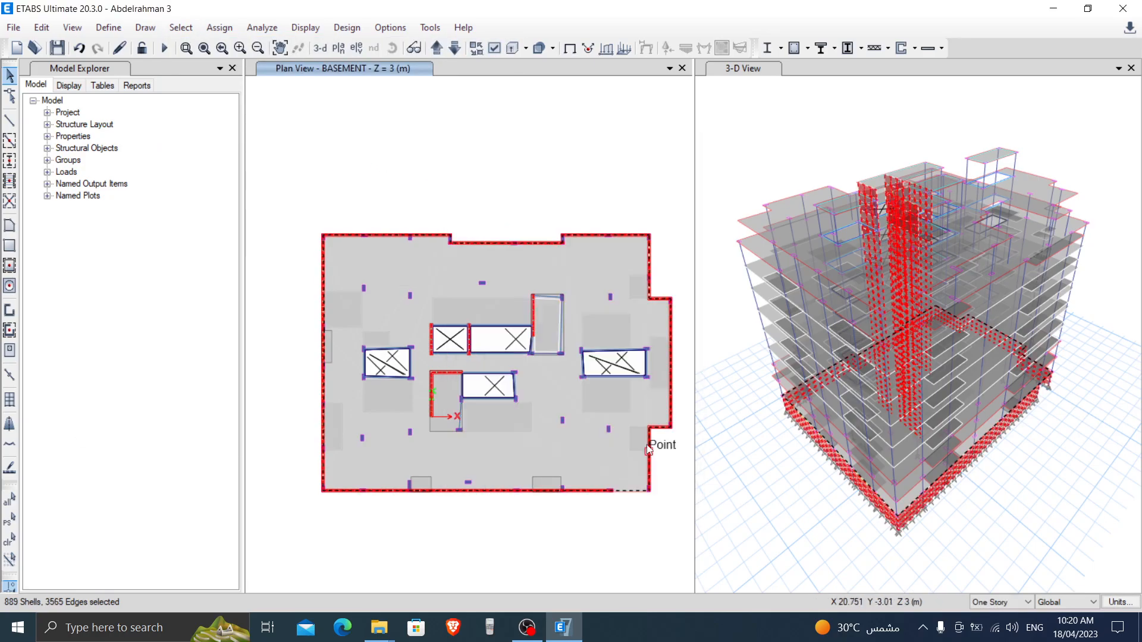
{"action": "right_click", "coordinate": [493, 133]}
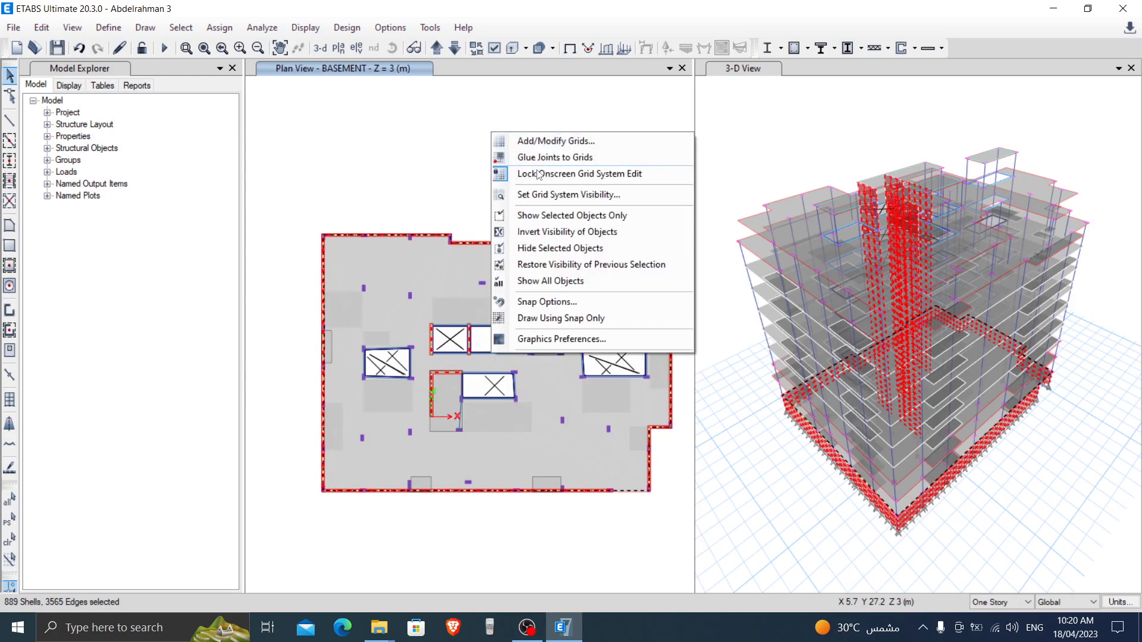
{"action": "left_click", "coordinate": [540, 220]}
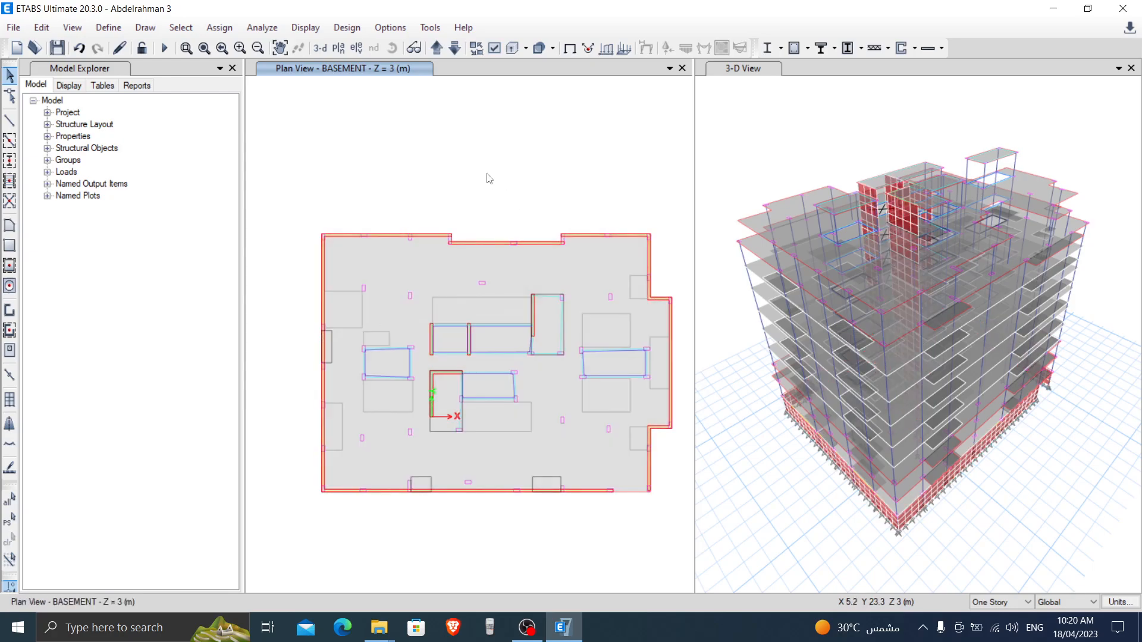
- Hide the slab remaining in the basement plan, reselect all objects of type Walls and show only them
{"action": "right_click", "coordinate": [433, 136]}
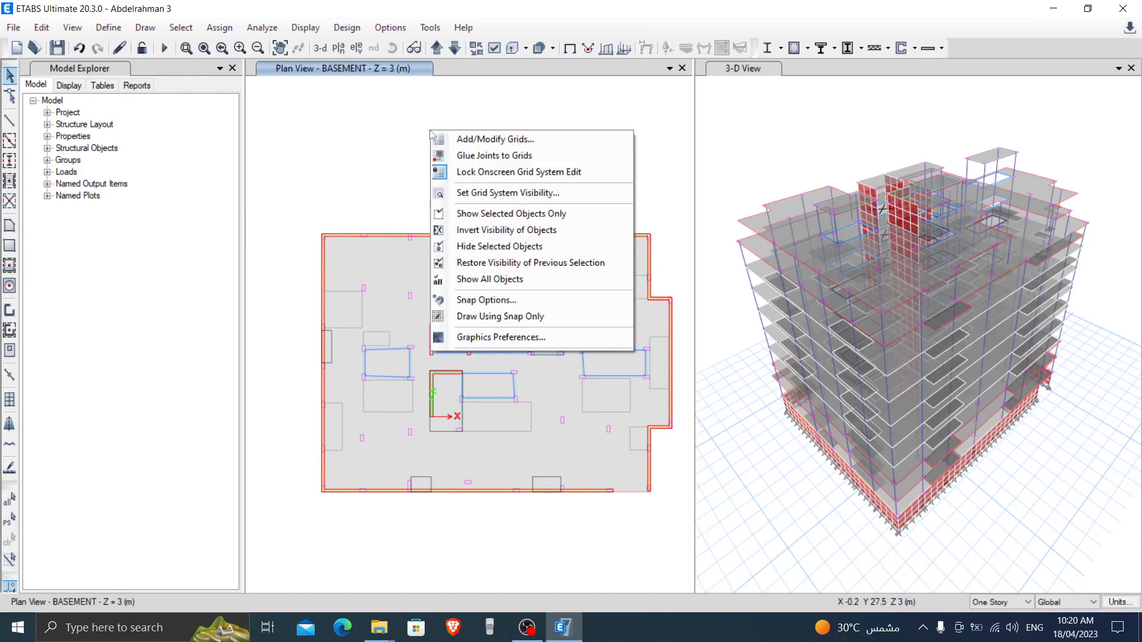
{"action": "left_click", "coordinate": [475, 215]}
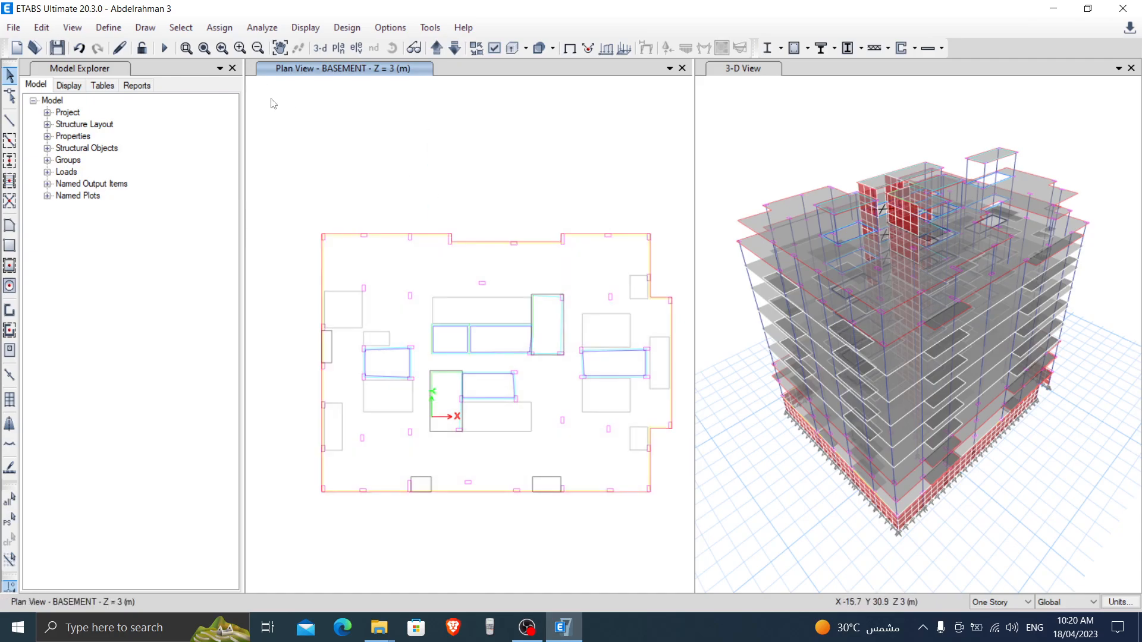
{"action": "middle_click_drag", "start_coordinate": [517, 161], "coordinate": [473, 138]}
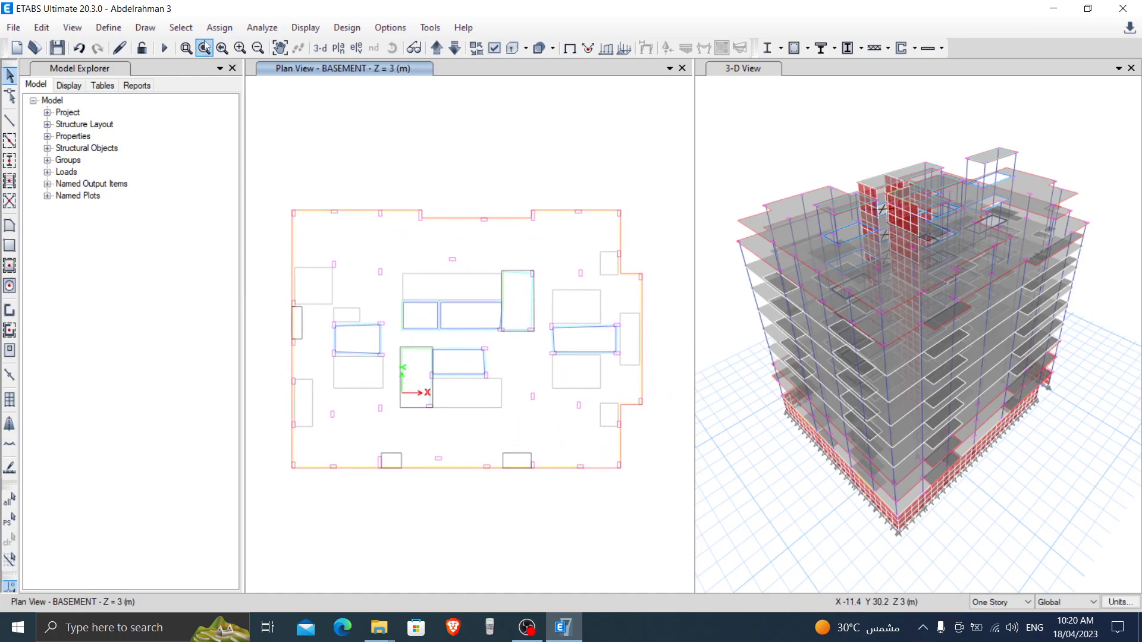
{"action": "left_click", "coordinate": [180, 27]}
{"action": "mouse_move", "coordinate": [203, 47]}
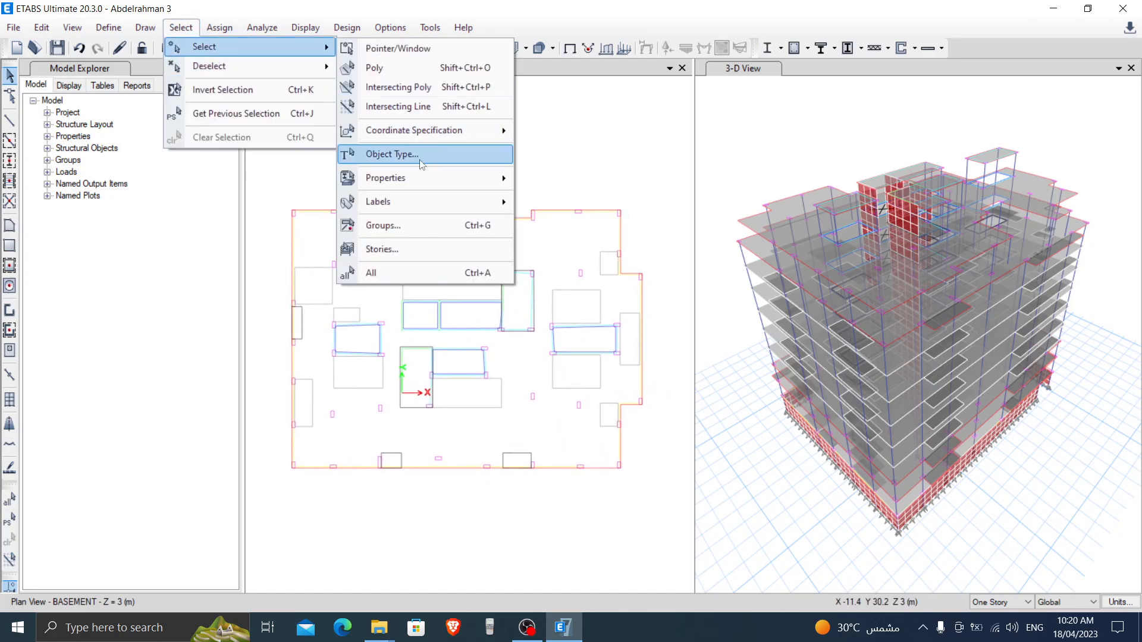
{"action": "mouse_move", "coordinate": [409, 177]}
{"action": "left_click", "coordinate": [393, 154]}
{"action": "left_click", "coordinate": [502, 248]}
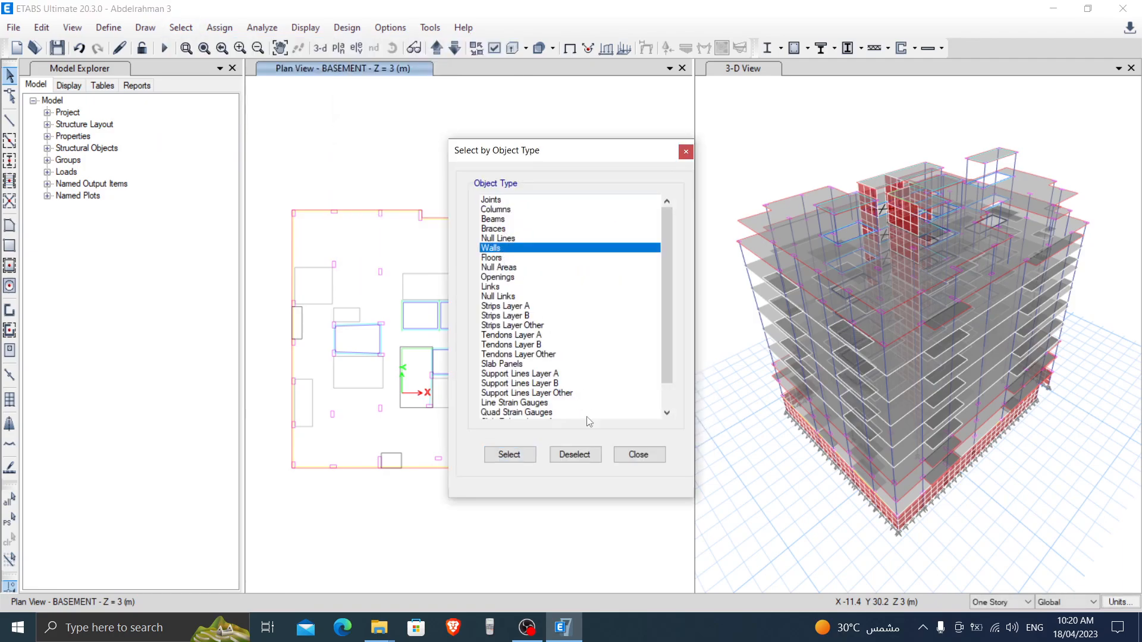
{"action": "left_click", "coordinate": [509, 454]}
{"action": "left_click", "coordinate": [638, 455]}
{"action": "right_click", "coordinate": [462, 166]}
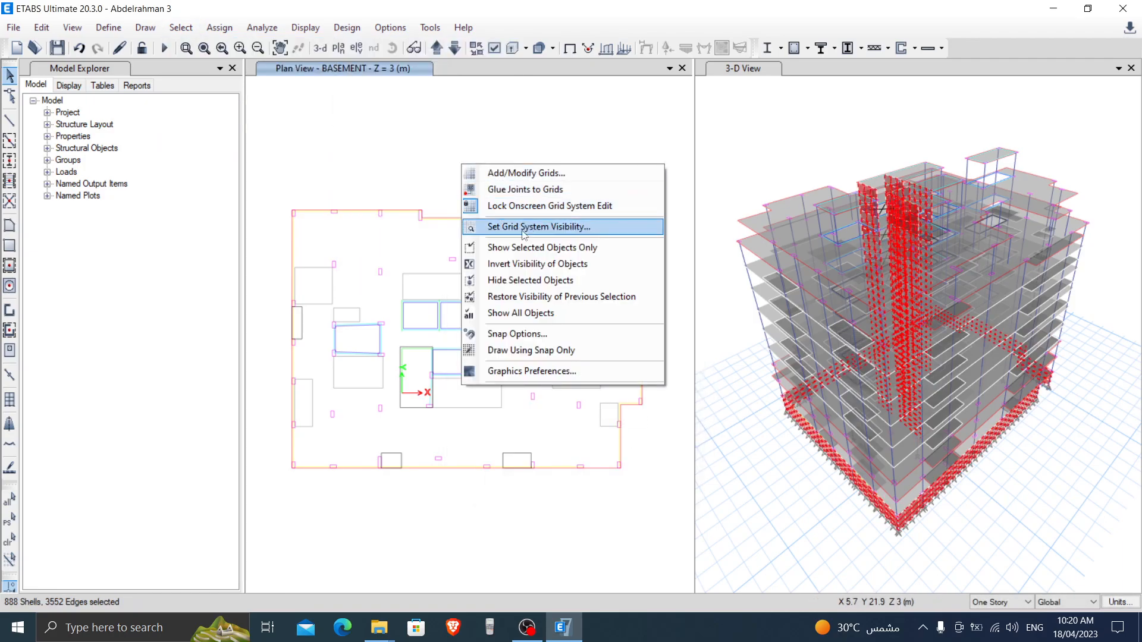
{"action": "left_click", "coordinate": [512, 248]}
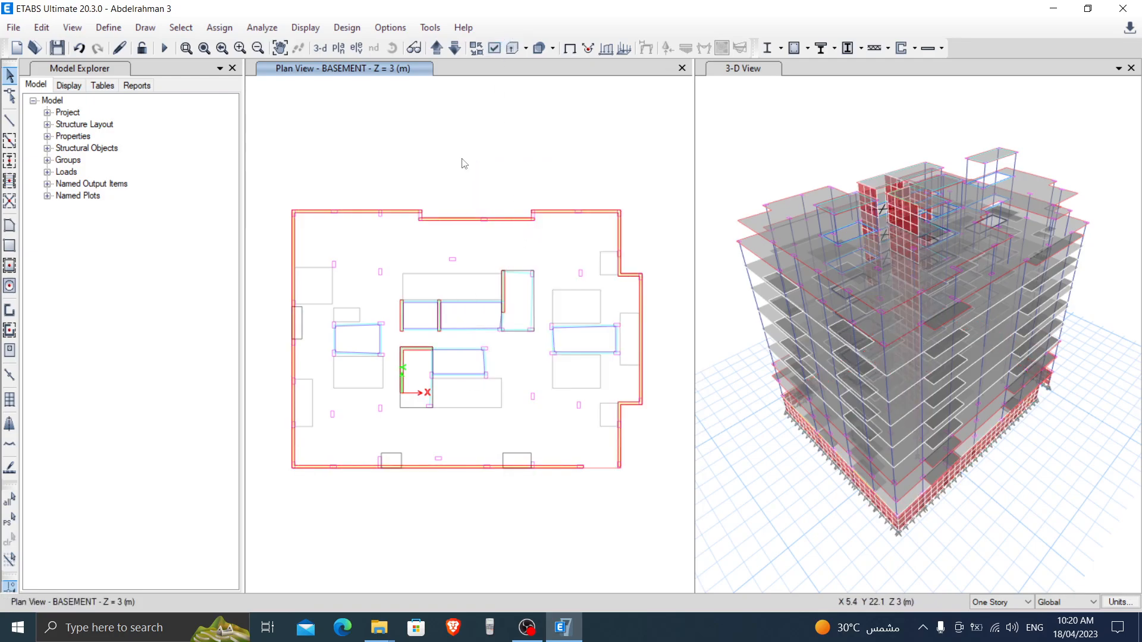
- Turn off the architectural plan layers in the view options of the basement plan
{"action": "left_click", "coordinate": [495, 48]}
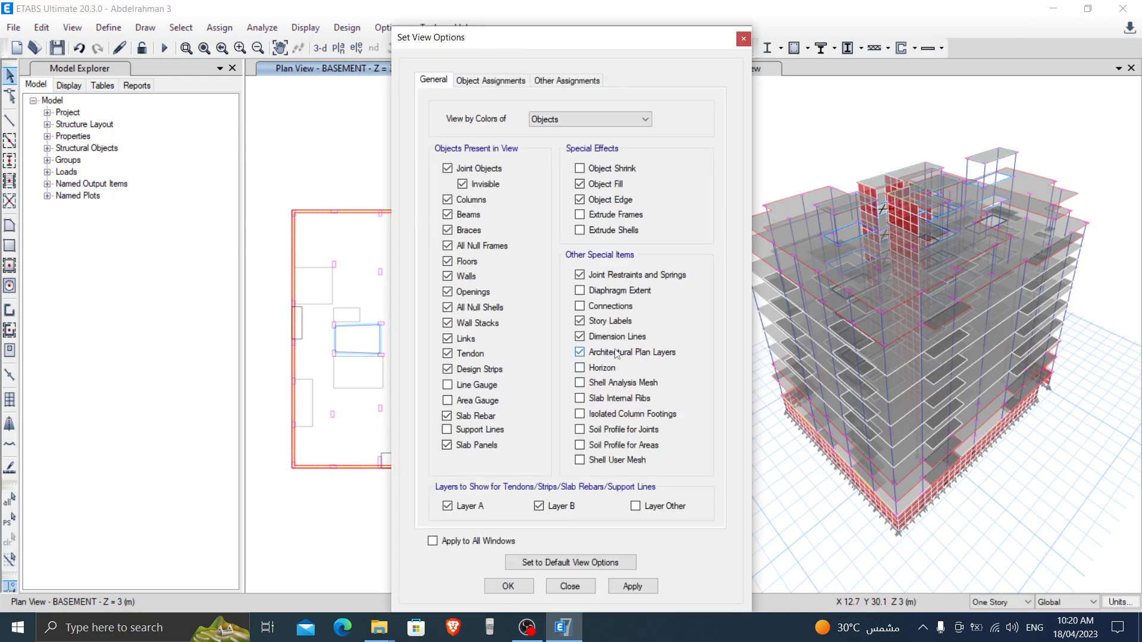
{"action": "left_click", "coordinate": [616, 355]}
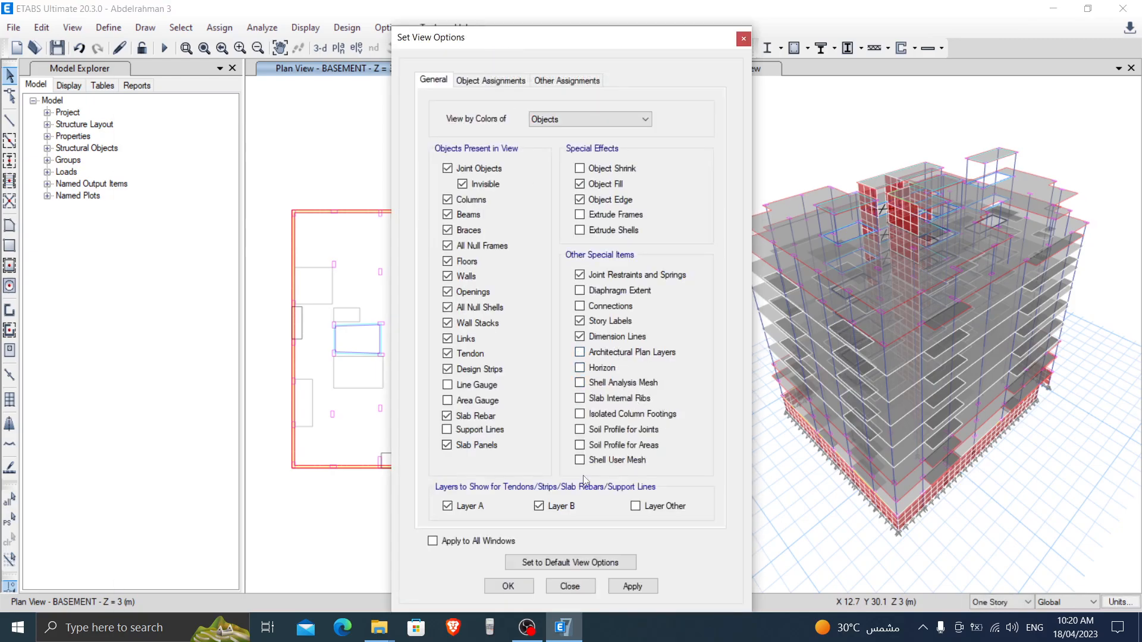
{"action": "left_click", "coordinate": [508, 587]}
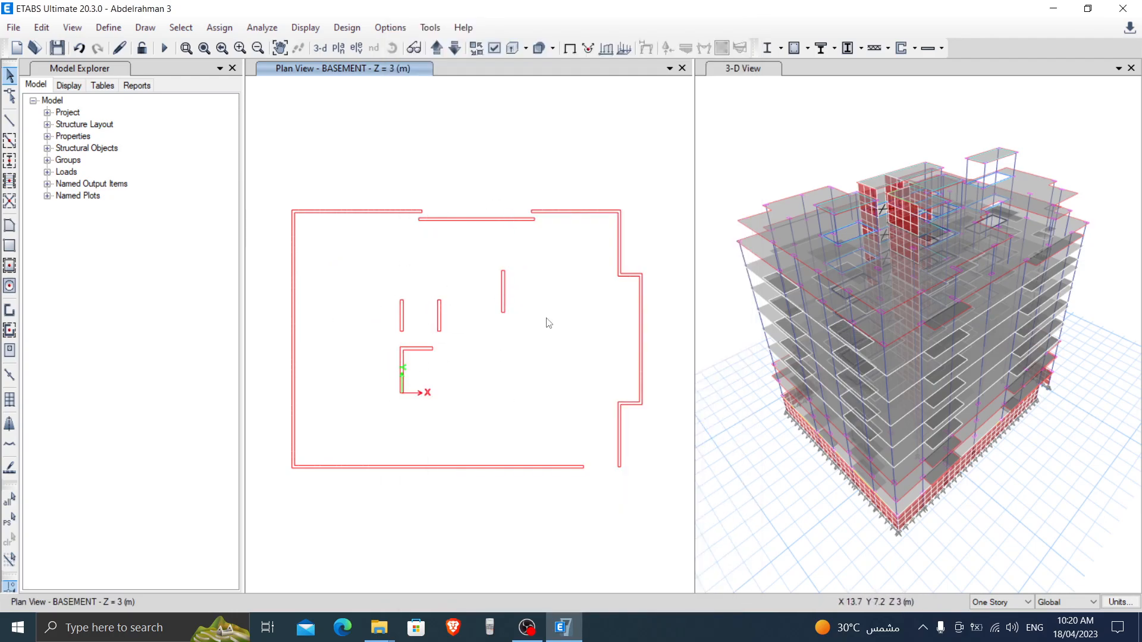
- Set the selection scope to All Stories and window-select the easternmost short interior wall in the basement plan
{"action": "left_click_drag", "start_coordinate": [529, 250], "coordinate": [474, 339]}
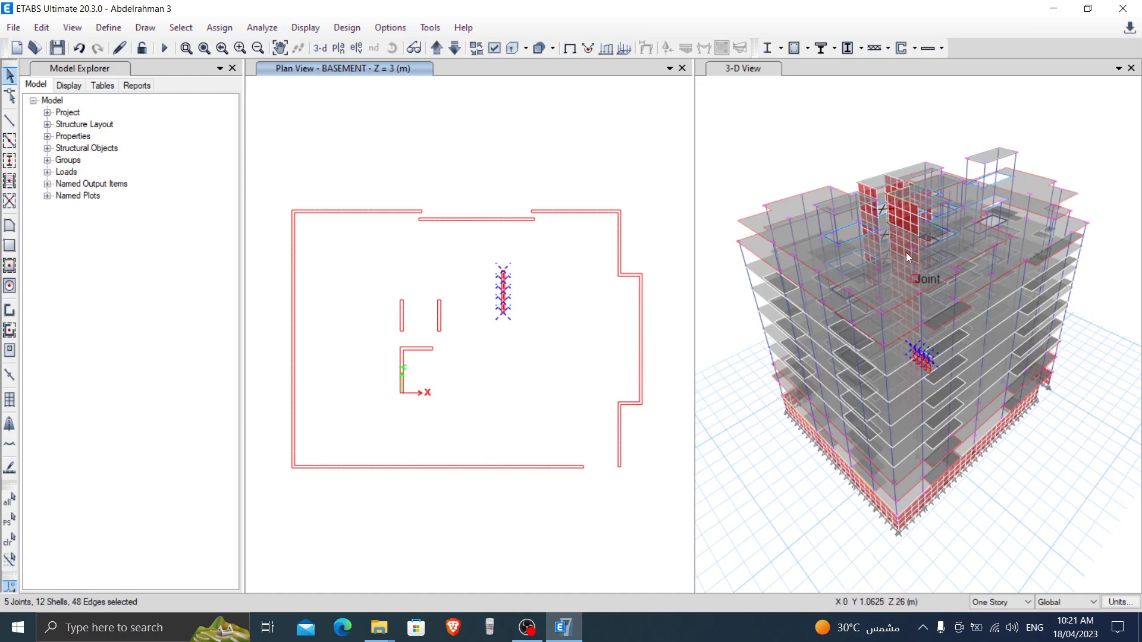
{"action": "left_click", "coordinate": [673, 443]}
{"action": "left_click", "coordinate": [1010, 604]}
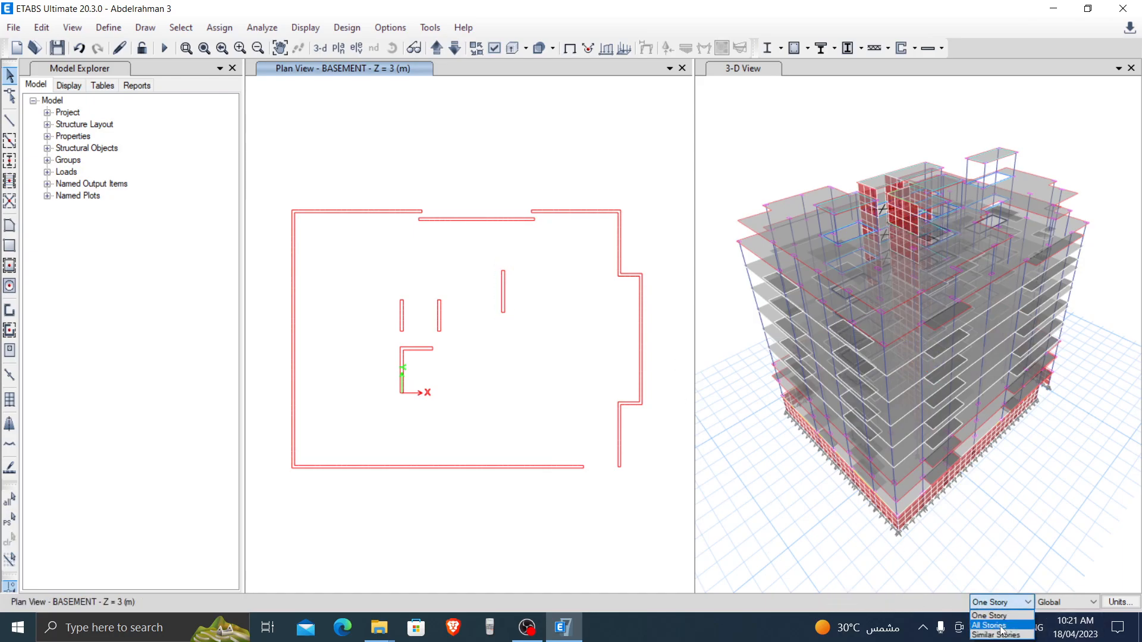
{"action": "left_click", "coordinate": [1003, 626]}
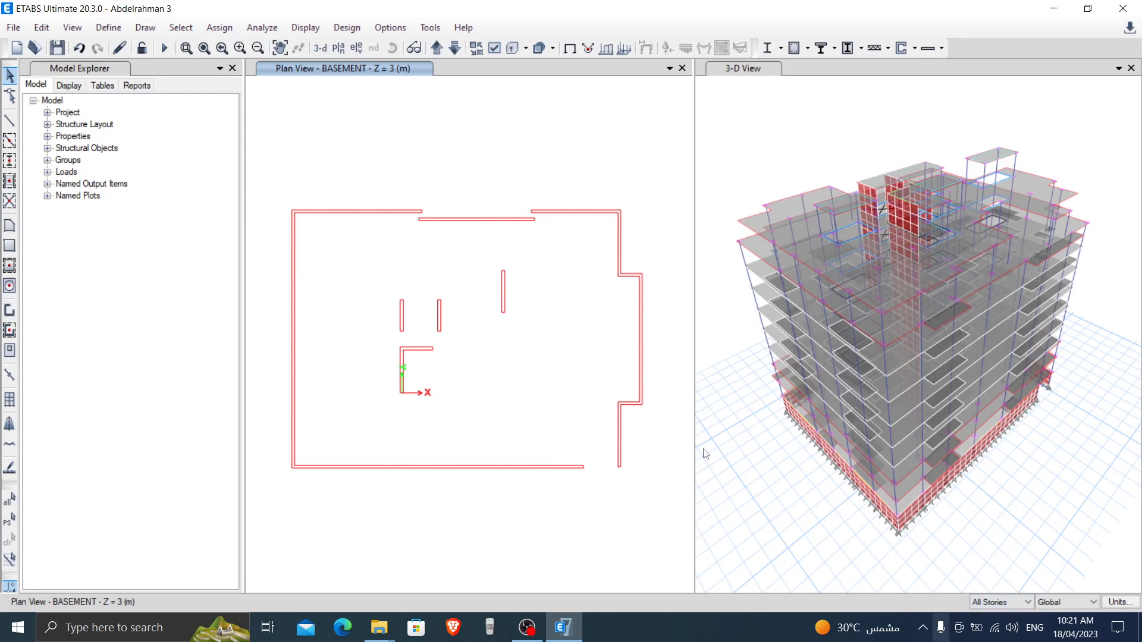
{"action": "left_click_drag", "start_coordinate": [530, 252], "coordinate": [483, 353]}
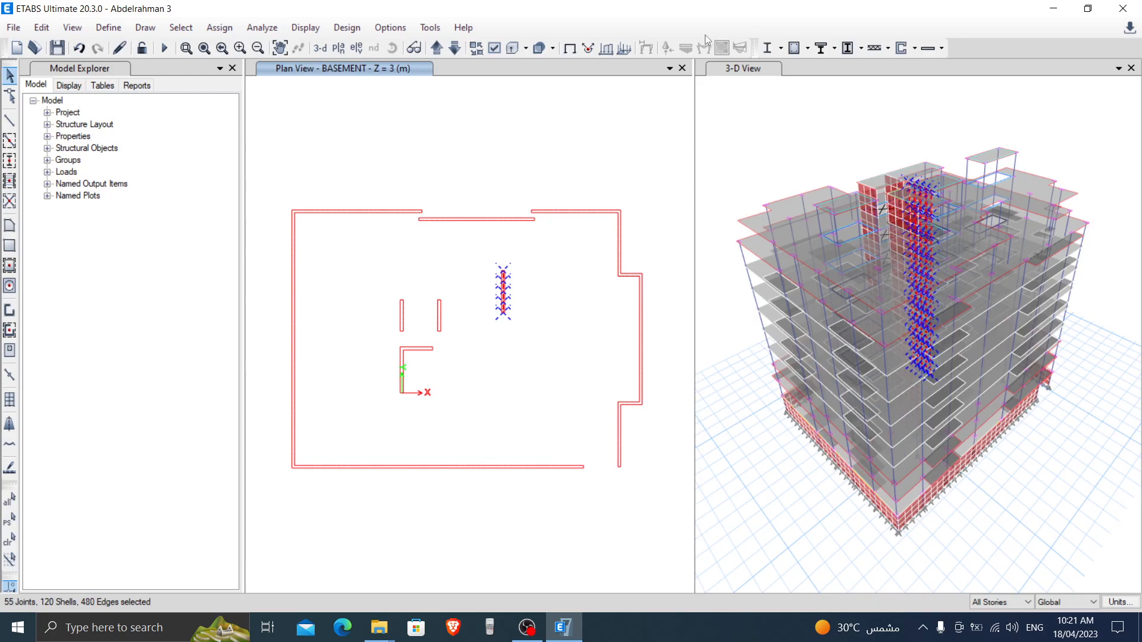
- Select all objects of type Walls, show only them in the 3-D view, and turn off its architectural plan layers
{"action": "left_click", "coordinate": [804, 70]}
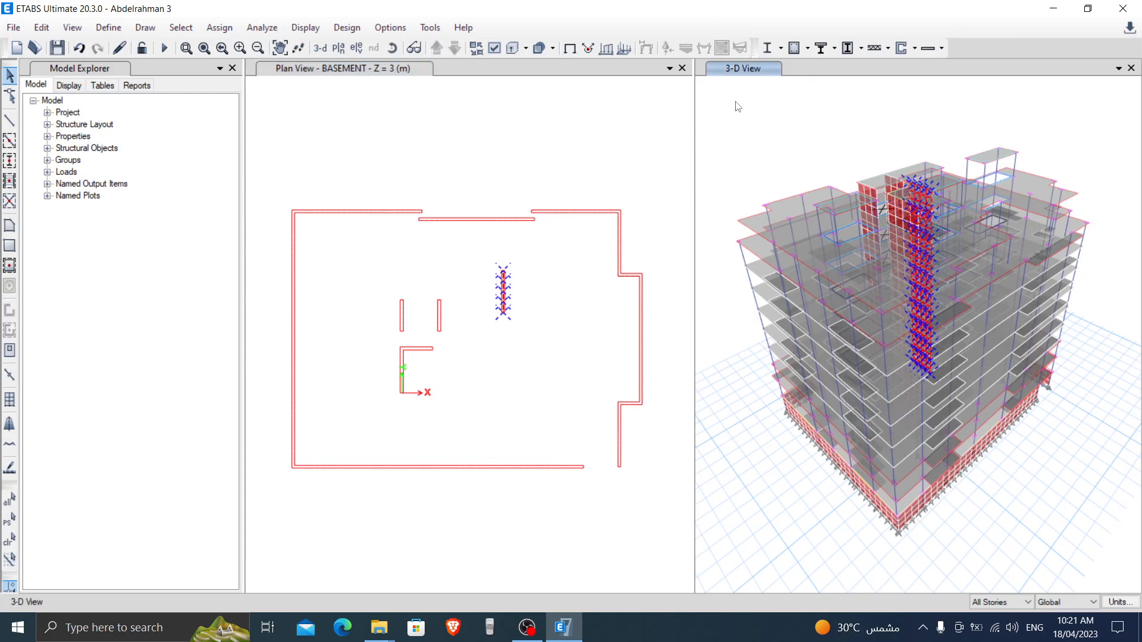
{"action": "left_click", "coordinate": [220, 28]}
{"action": "mouse_move", "coordinate": [181, 27]}
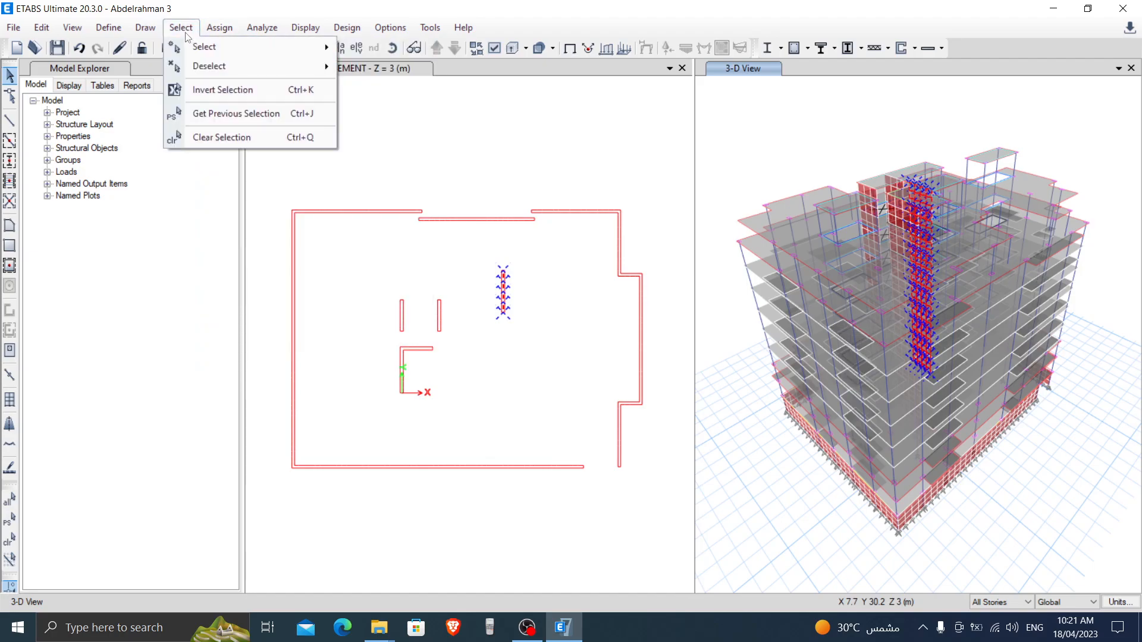
{"action": "mouse_move", "coordinate": [204, 46]}
{"action": "left_click", "coordinate": [409, 156]}
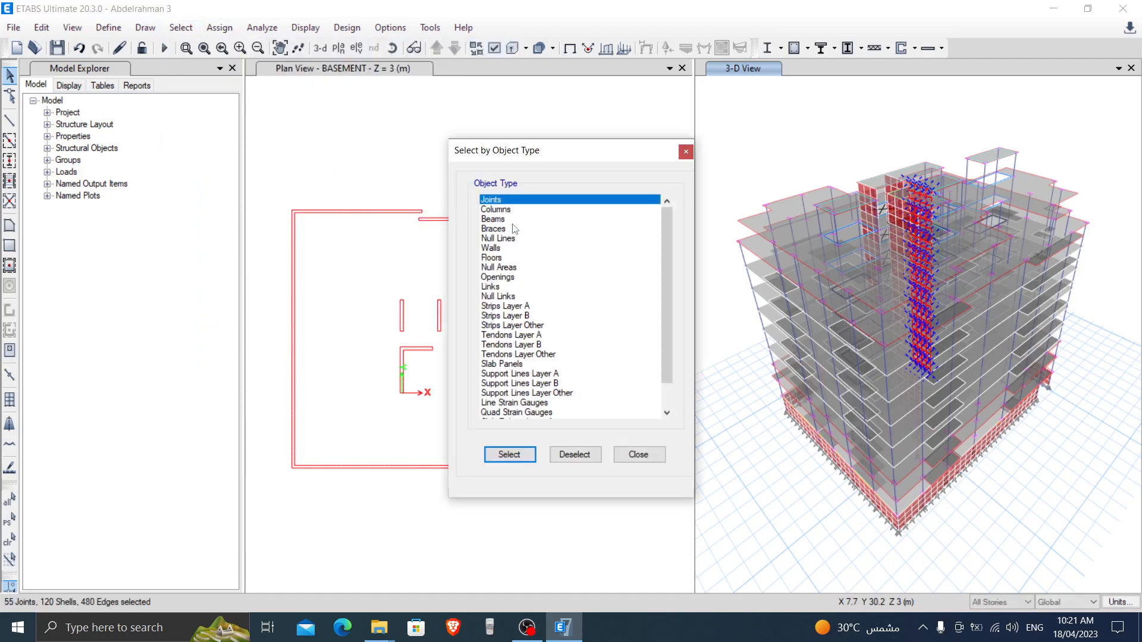
{"action": "left_click", "coordinate": [494, 248]}
{"action": "left_click", "coordinate": [509, 454]}
{"action": "right_click", "coordinate": [767, 159]}
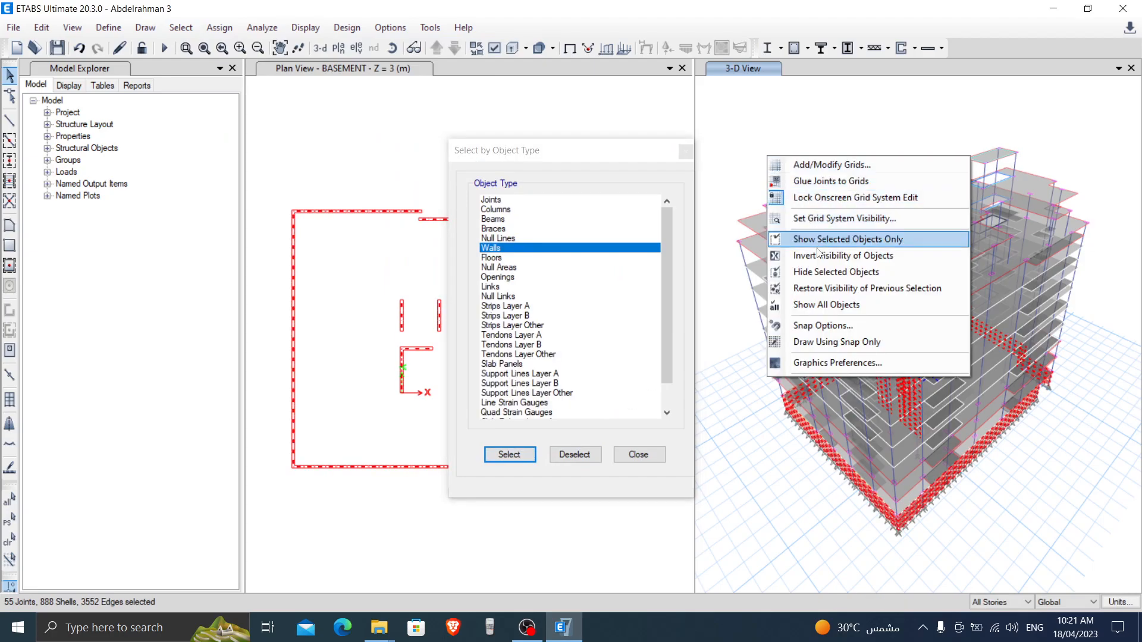
{"action": "left_click", "coordinate": [847, 238]}
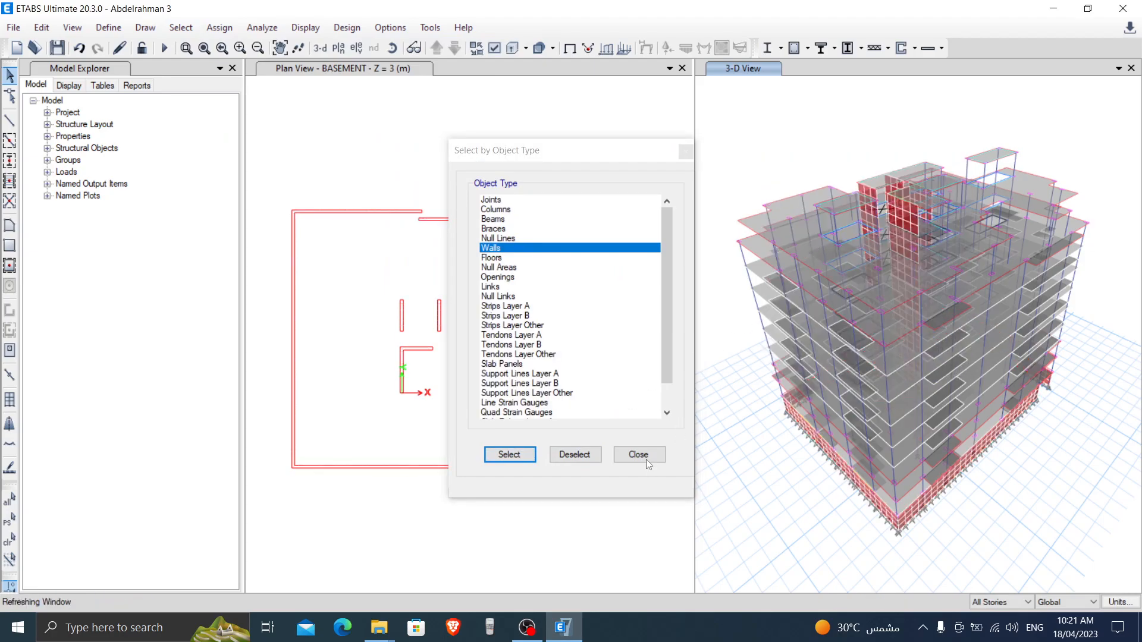
{"action": "left_click", "coordinate": [638, 454]}
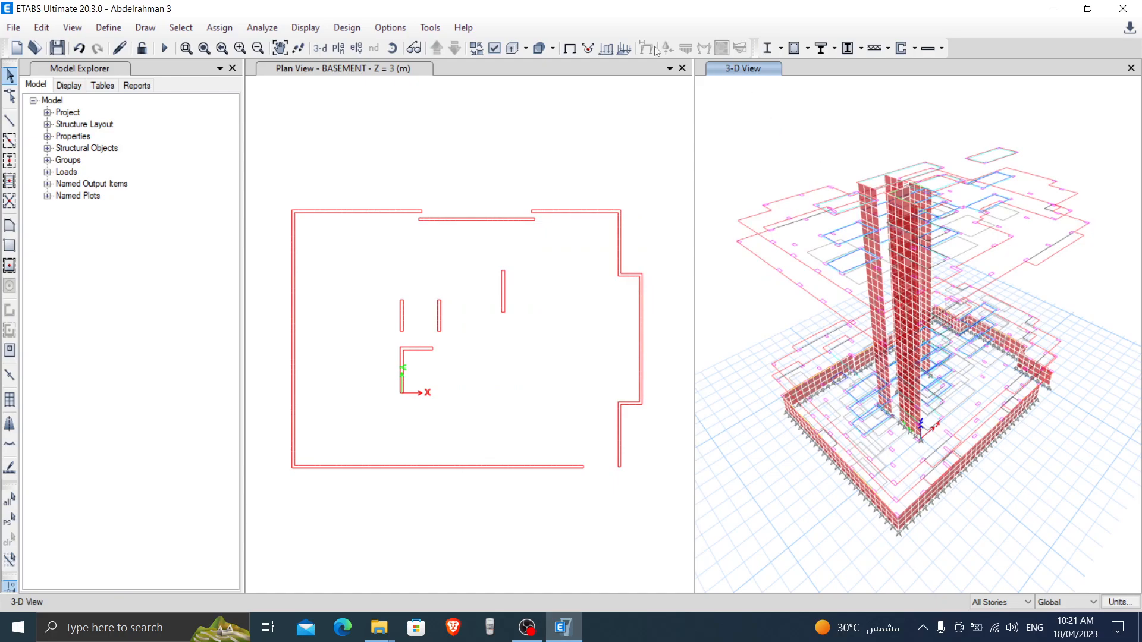
{"action": "left_click", "coordinate": [494, 47]}
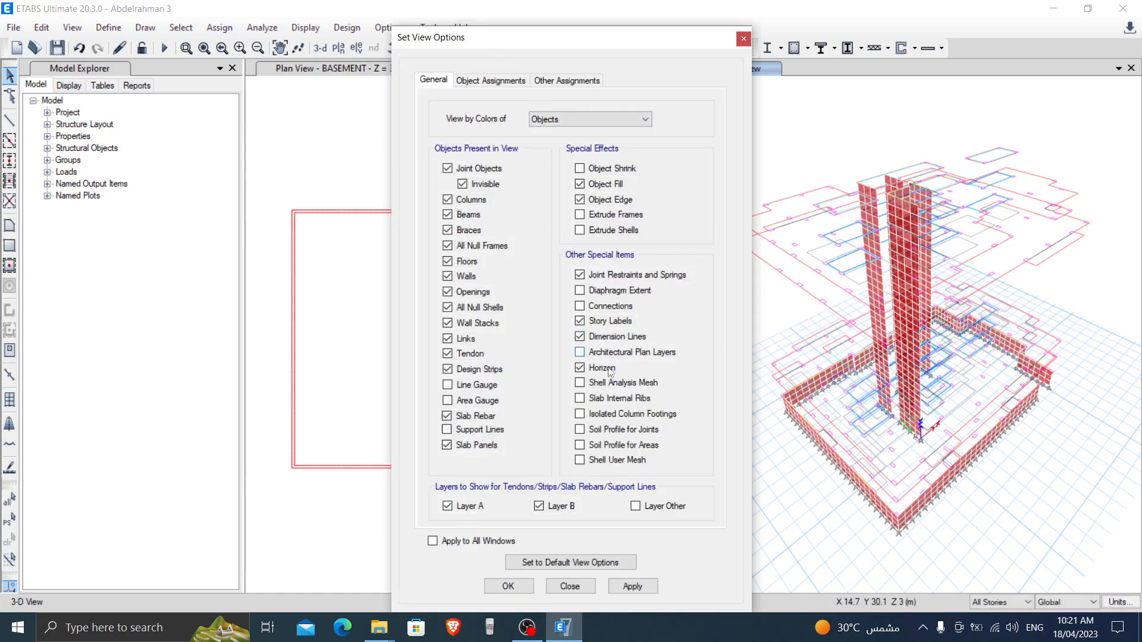
{"action": "left_click", "coordinate": [509, 586]}
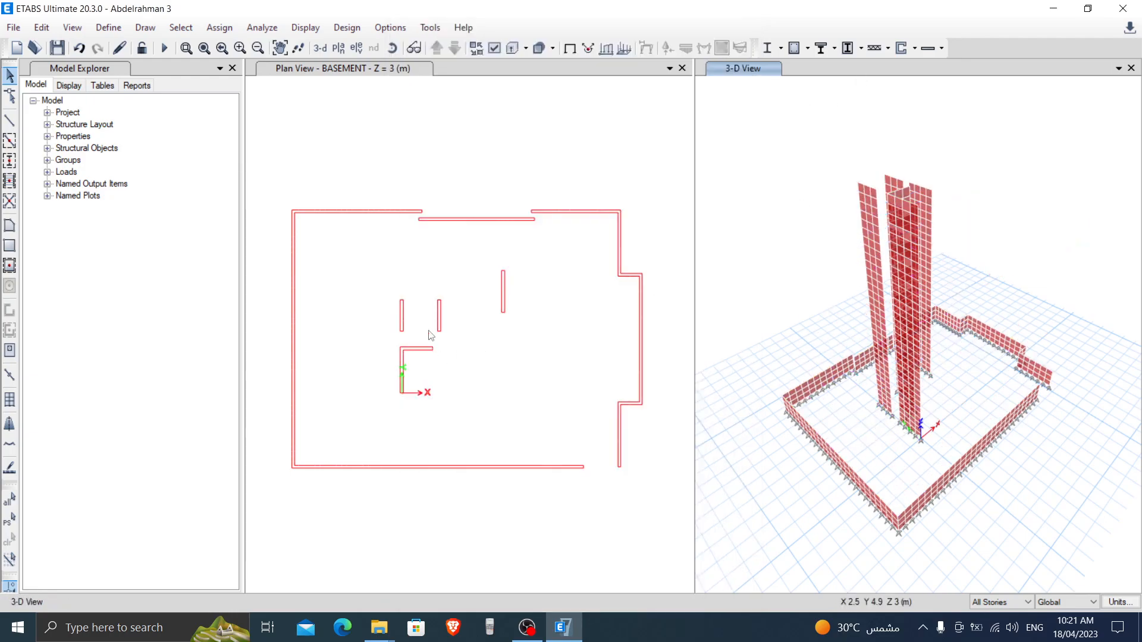
- Assign pier label Py1 to the easternmost short interior wall on all stories
{"action": "left_click_drag", "start_coordinate": [515, 251], "coordinate": [489, 355]}
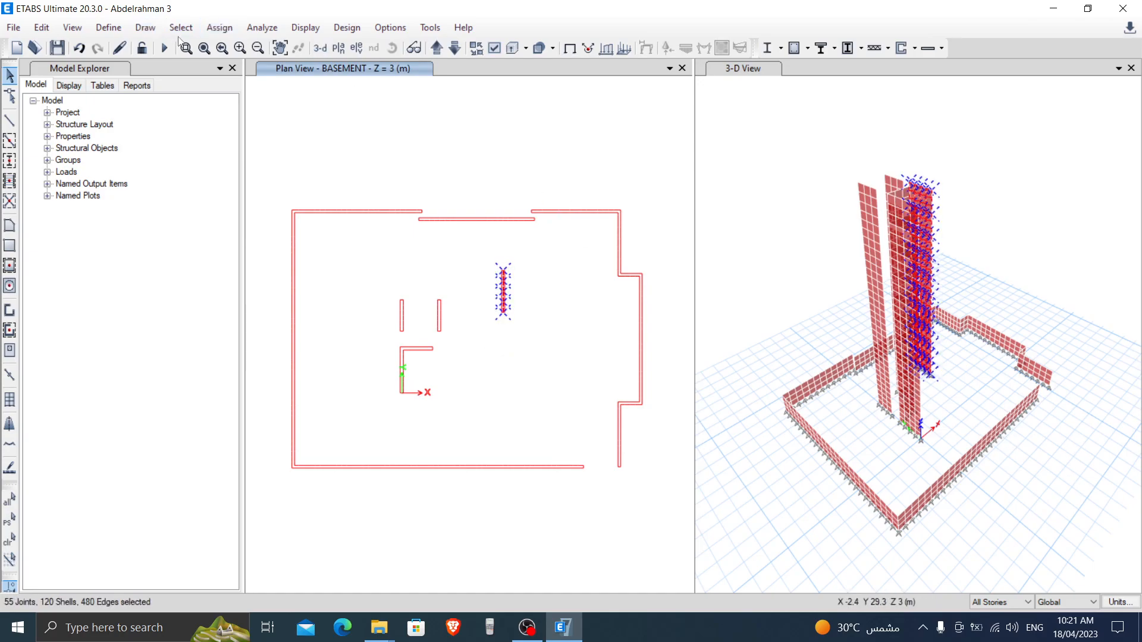
{"action": "left_click", "coordinate": [218, 28]}
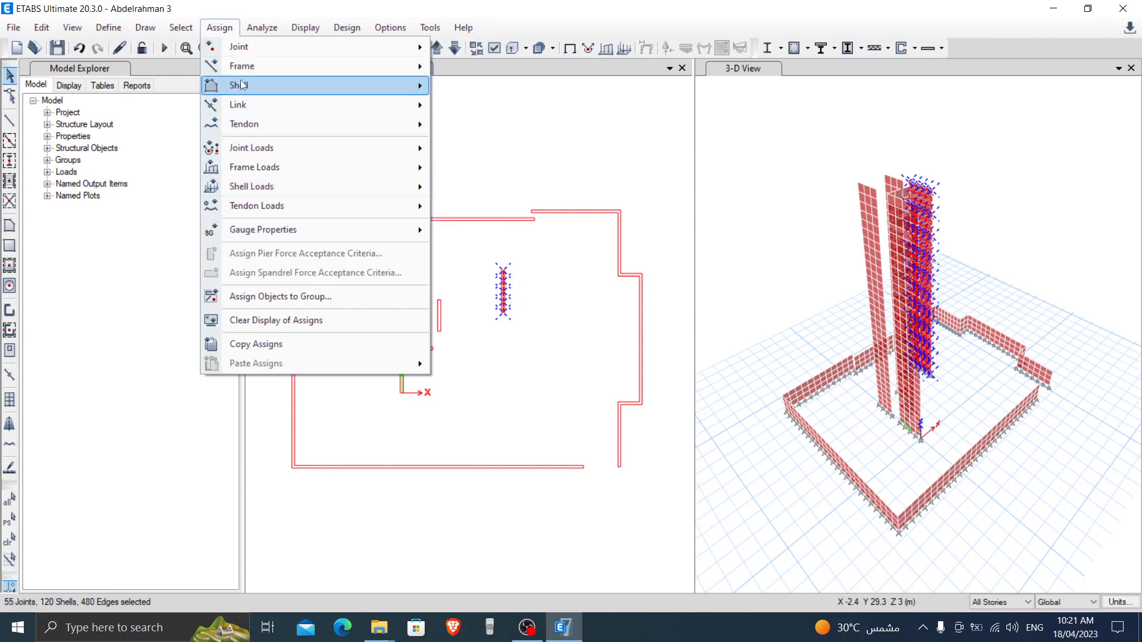
{"action": "mouse_move", "coordinate": [249, 87]}
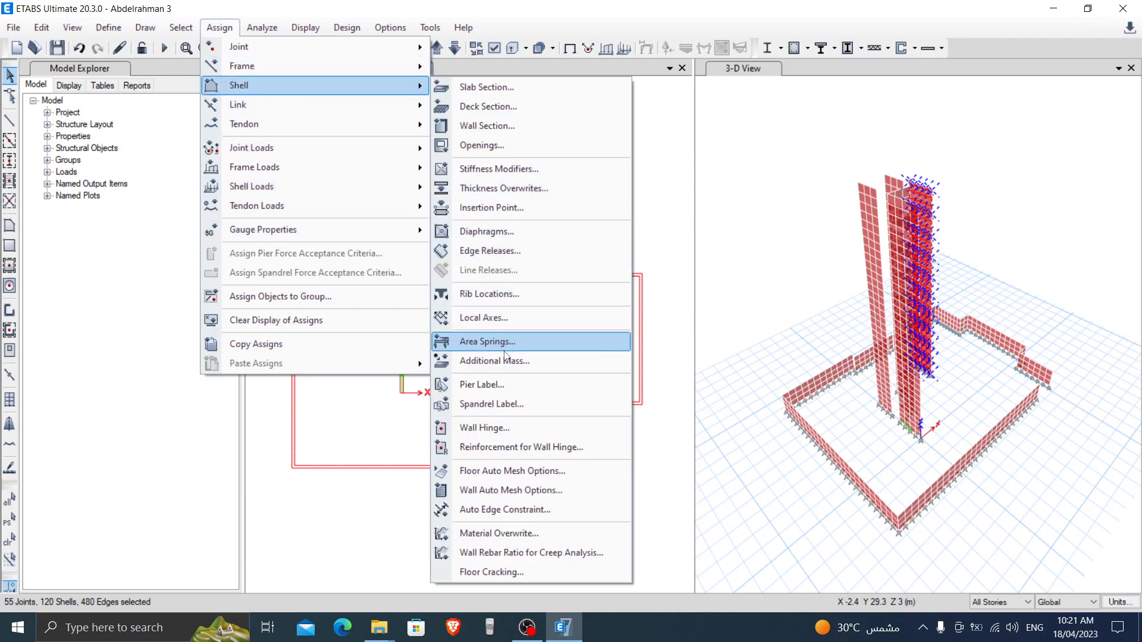
{"action": "left_click", "coordinate": [500, 385]}
{"action": "left_click_drag", "start_coordinate": [615, 159], "coordinate": [163, 132]}
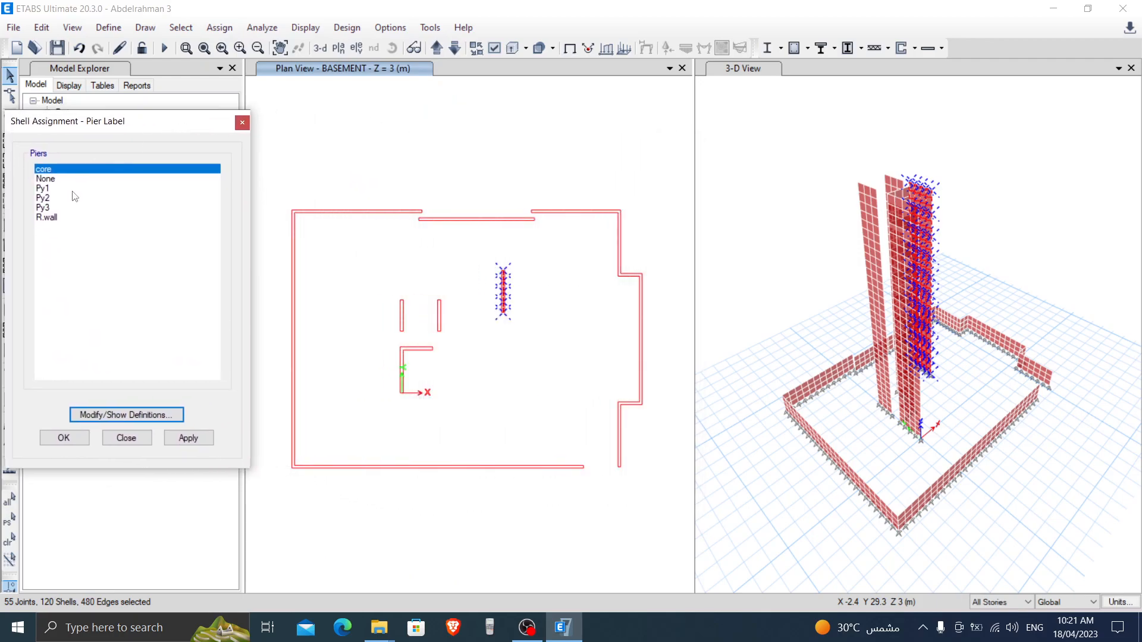
{"action": "left_click", "coordinate": [42, 188]}
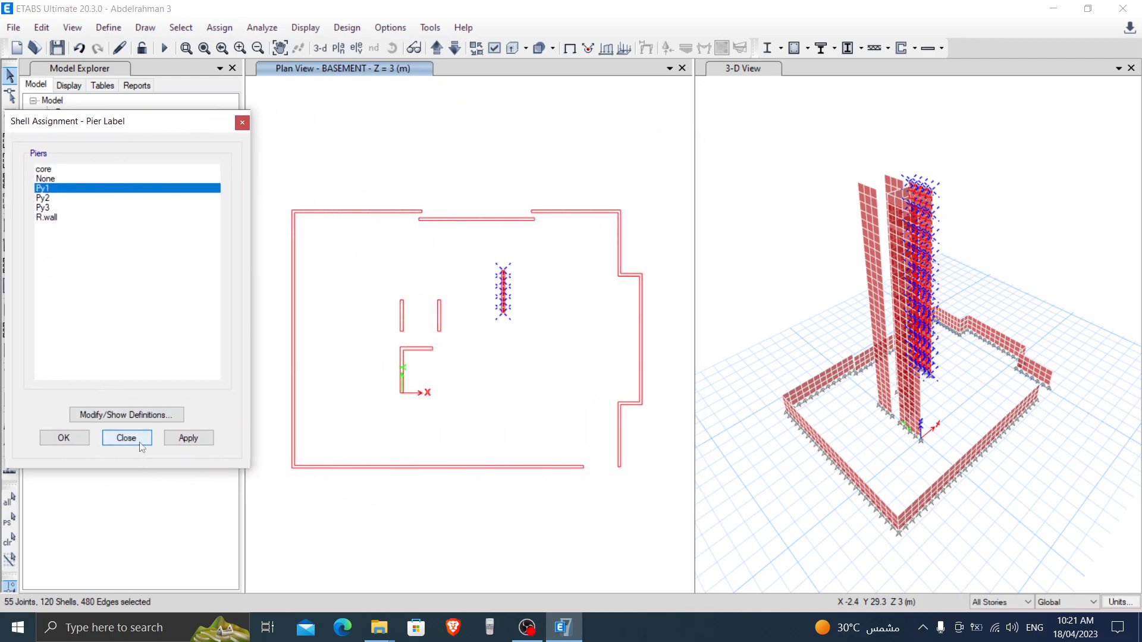
{"action": "left_click", "coordinate": [184, 440]}
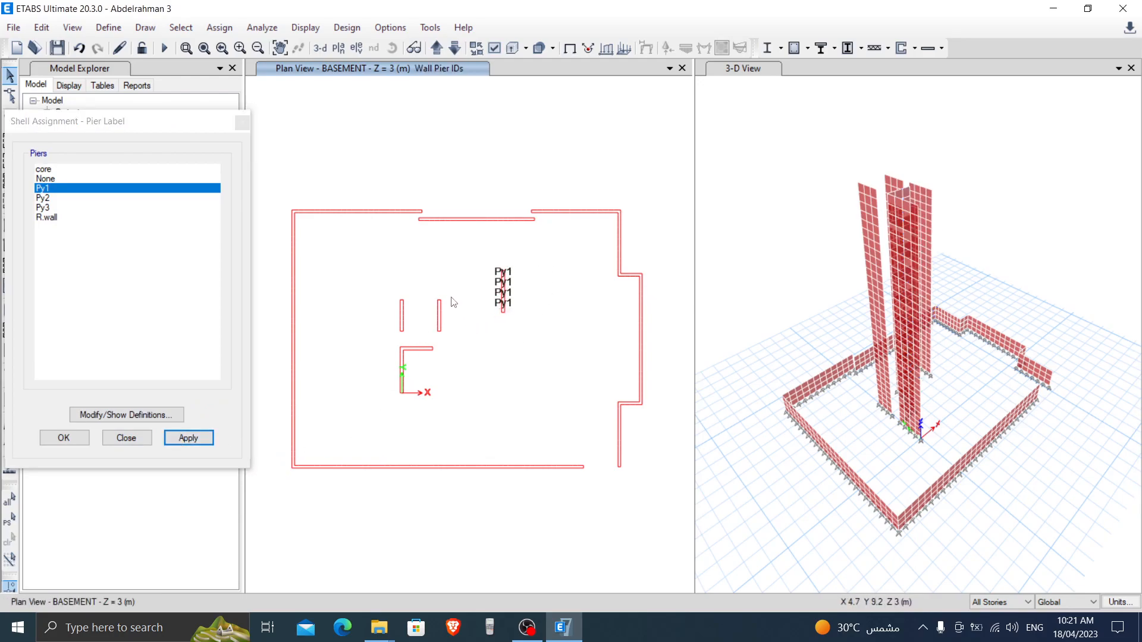
- Assign pier label Py2 to the middle short interior wall, directly west of the Py1 wall
{"action": "left_click_drag", "start_coordinate": [459, 291], "coordinate": [430, 351]}
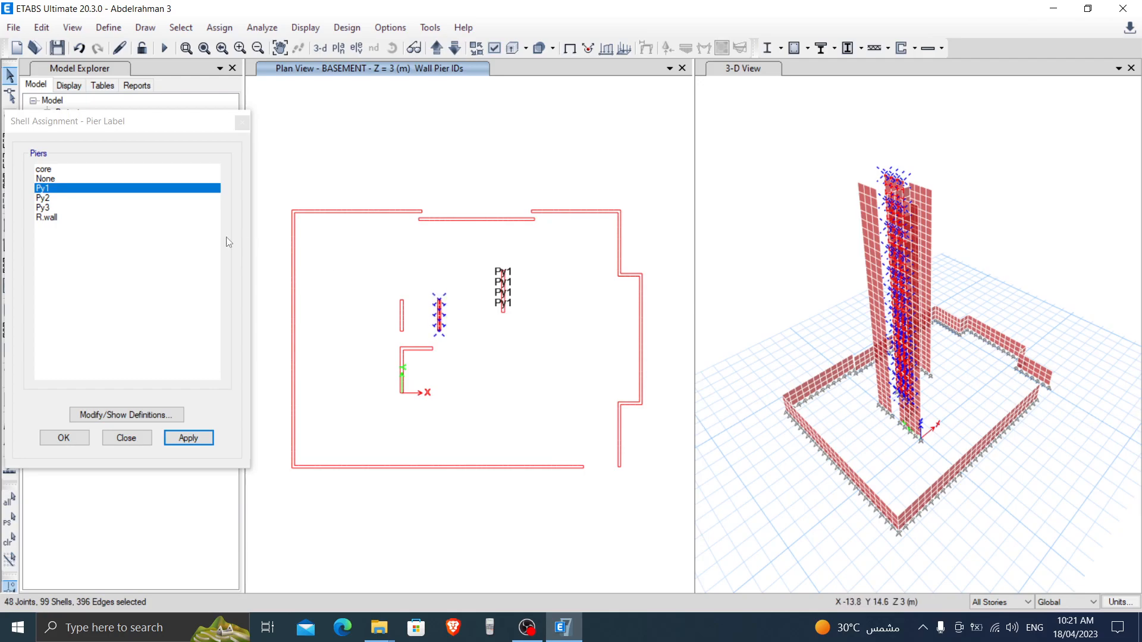
{"action": "left_click", "coordinate": [53, 198]}
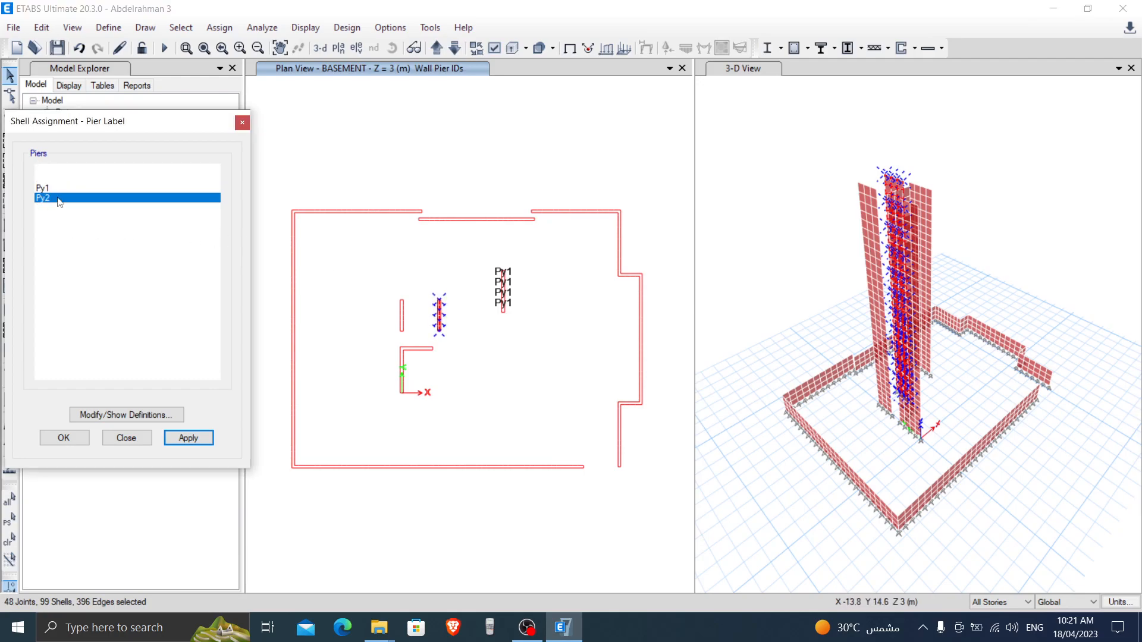
{"action": "left_click", "coordinate": [188, 439]}
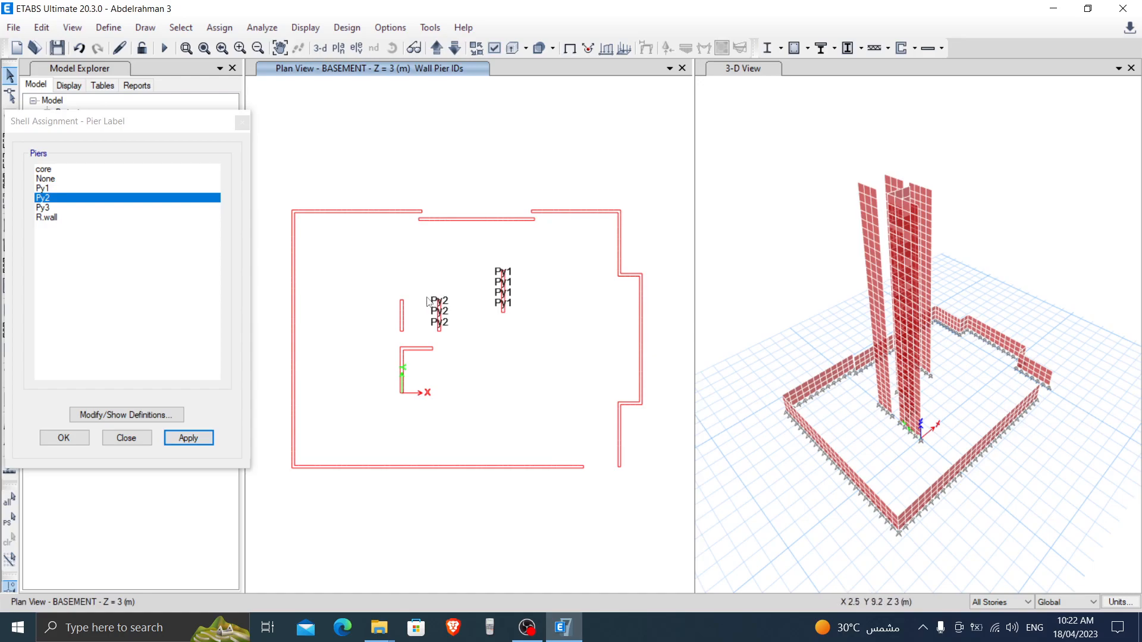
- Assign pier label Py3 to the westernmost short interior wall above the L-shaped core
{"action": "left_click_drag", "start_coordinate": [408, 289], "coordinate": [388, 356]}
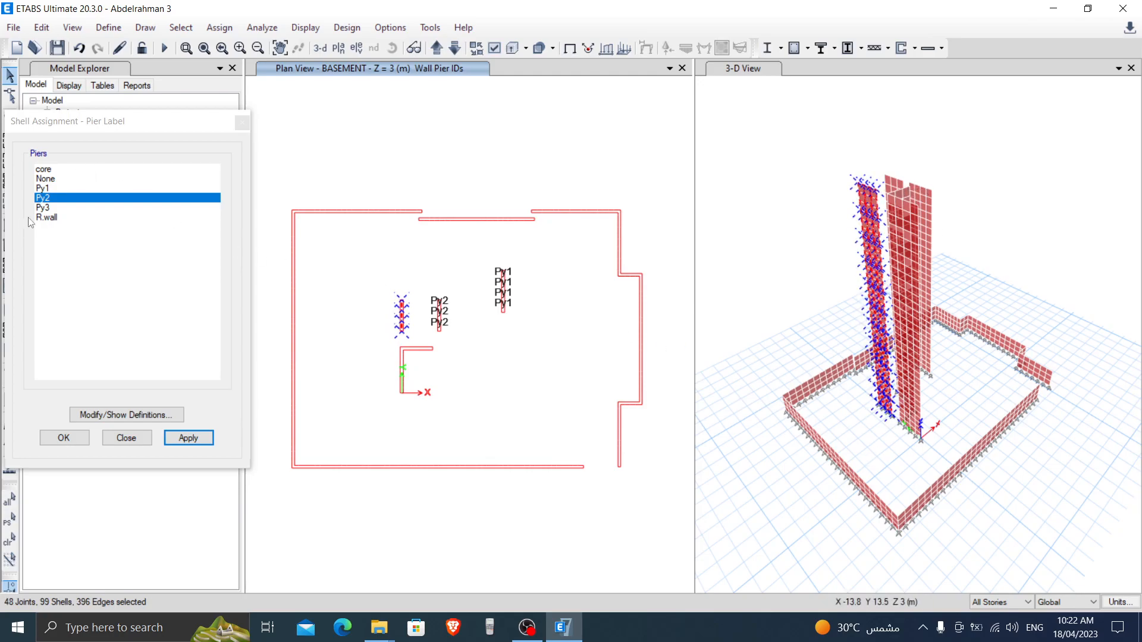
{"action": "left_click", "coordinate": [46, 209]}
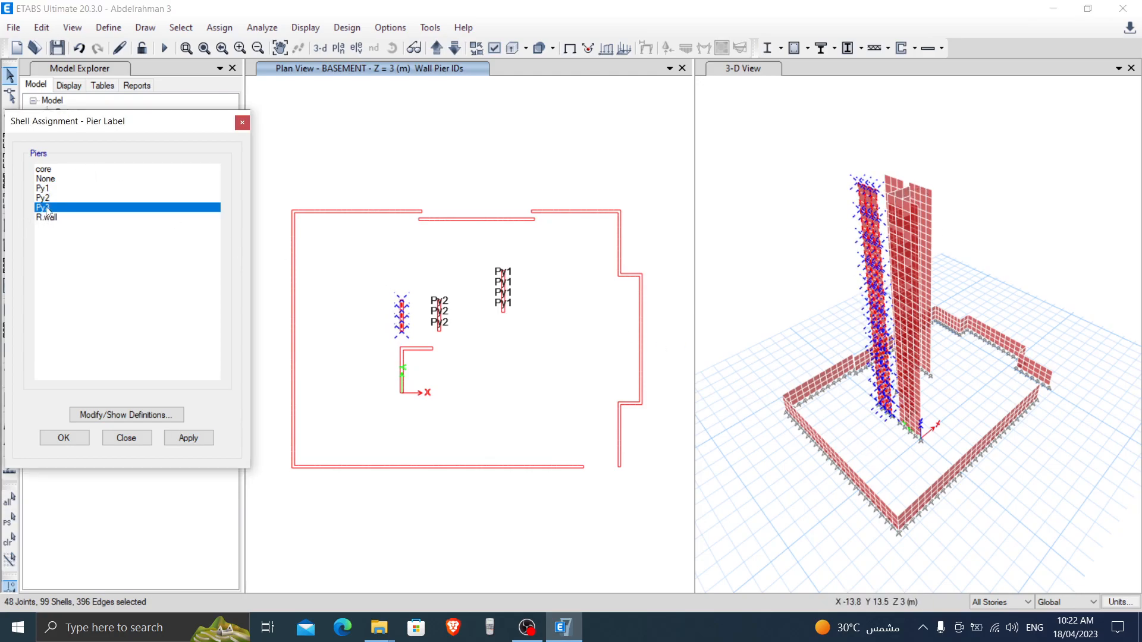
{"action": "left_click", "coordinate": [204, 439]}
- Assign pier label core to both legs of the L-shaped wall at the plan origin
{"action": "left_click_drag", "start_coordinate": [441, 343], "coordinate": [378, 408]}
{"action": "left_click", "coordinate": [54, 169]}
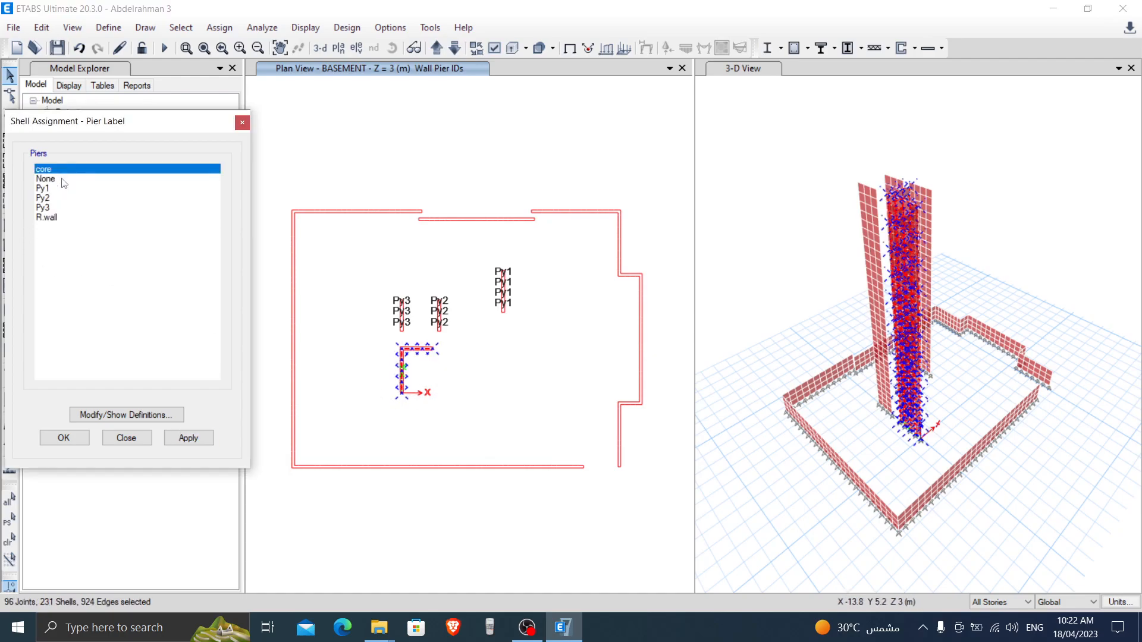
{"action": "left_click", "coordinate": [188, 438]}
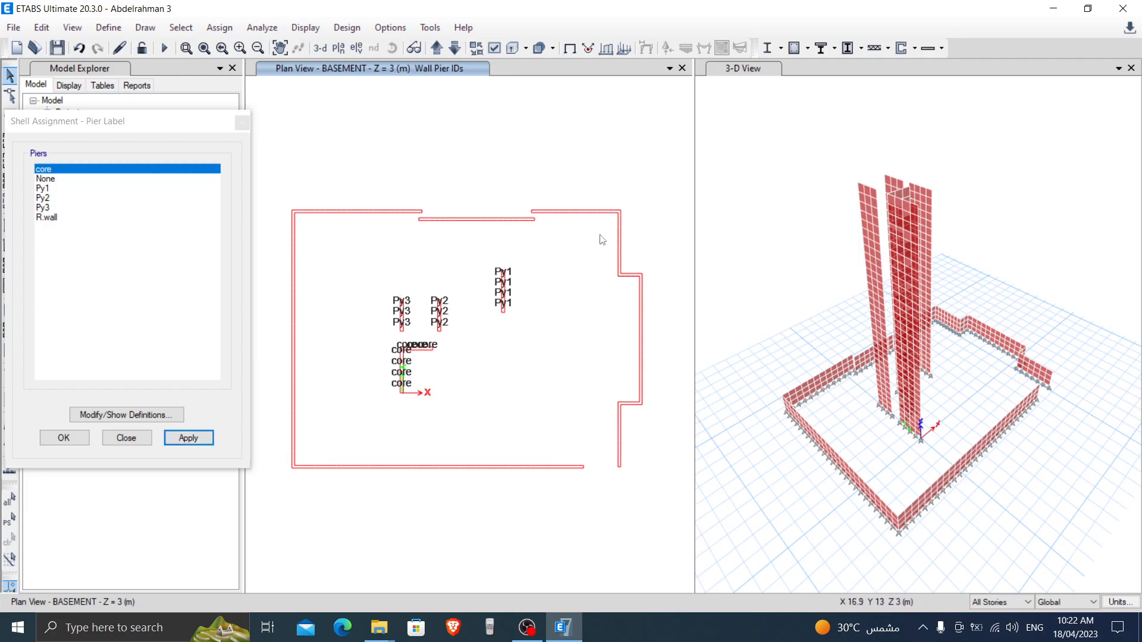
{"action": "left_click_drag", "start_coordinate": [662, 162], "coordinate": [288, 261]}
{"action": "left_click_drag", "start_coordinate": [663, 176], "coordinate": [600, 480]}
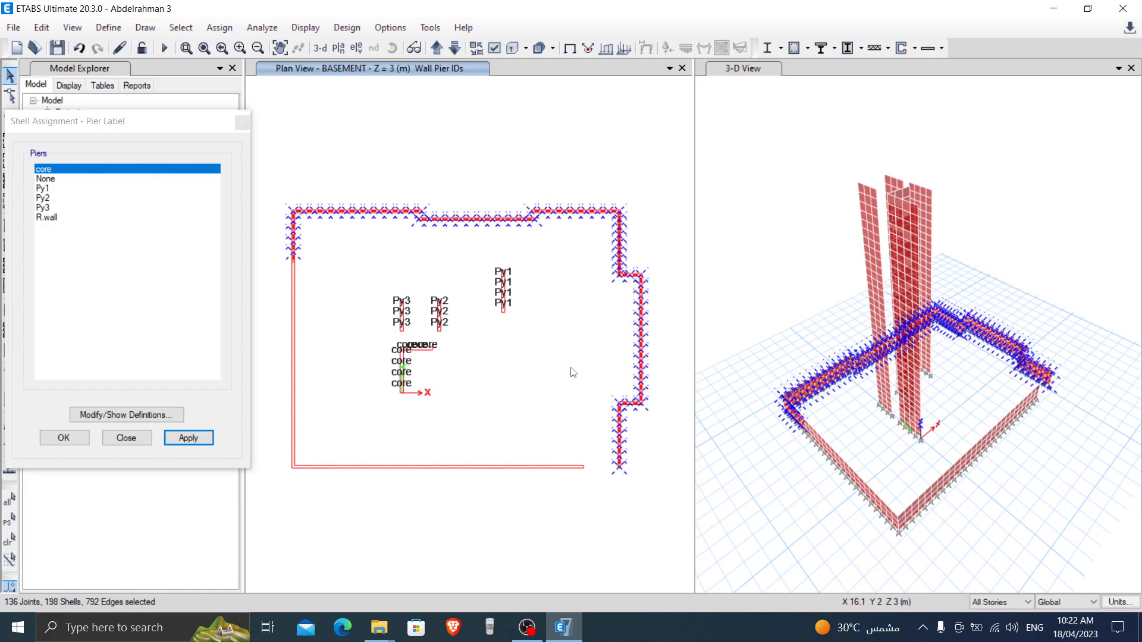
{"action": "key", "text": "ctrl+q"}
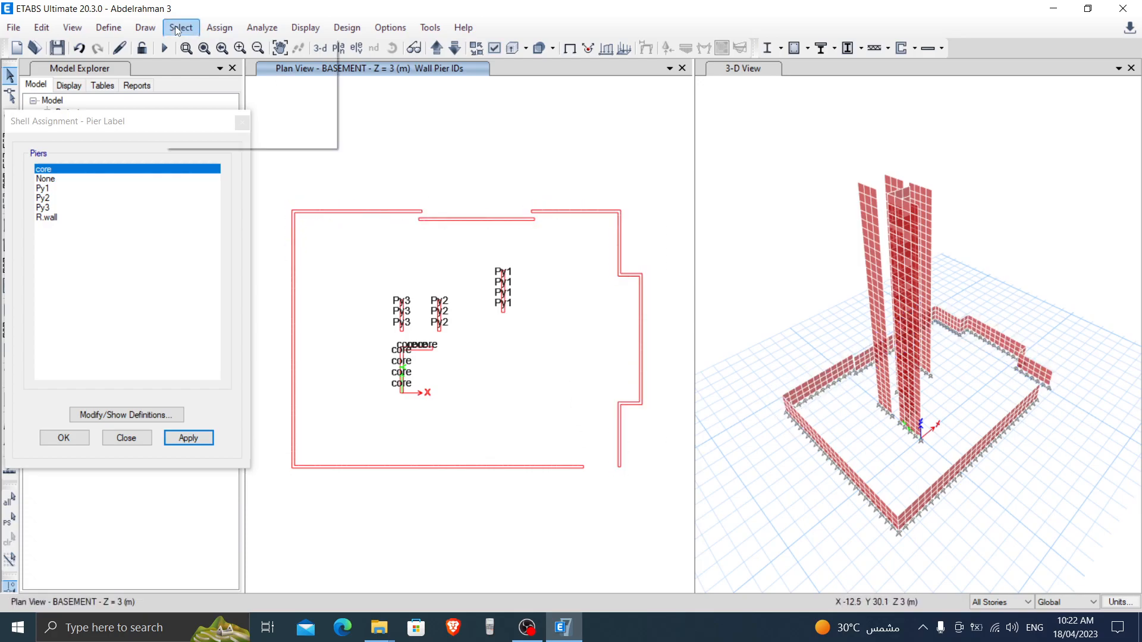
- Select the walls with the Wall 25 cm property and show only the selected objects in the basement plan view
{"action": "left_click", "coordinate": [180, 27]}
{"action": "mouse_move", "coordinate": [238, 47]}
{"action": "mouse_move", "coordinate": [416, 178]}
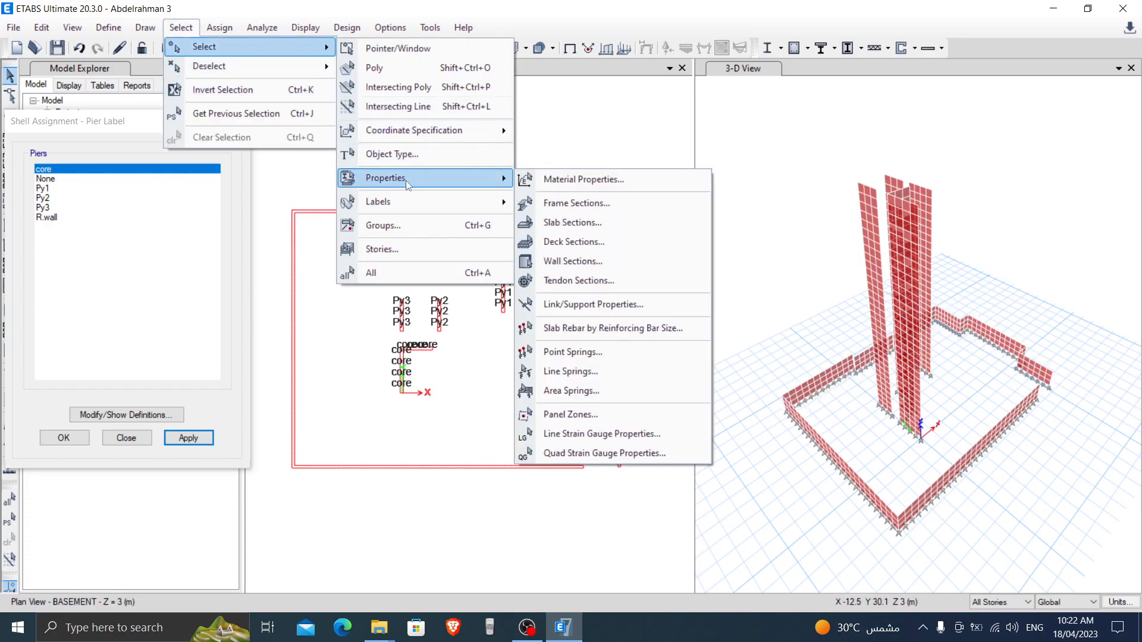
{"action": "left_click", "coordinate": [562, 261]}
{"action": "left_click", "coordinate": [494, 210]}
{"action": "left_click", "coordinate": [509, 454]}
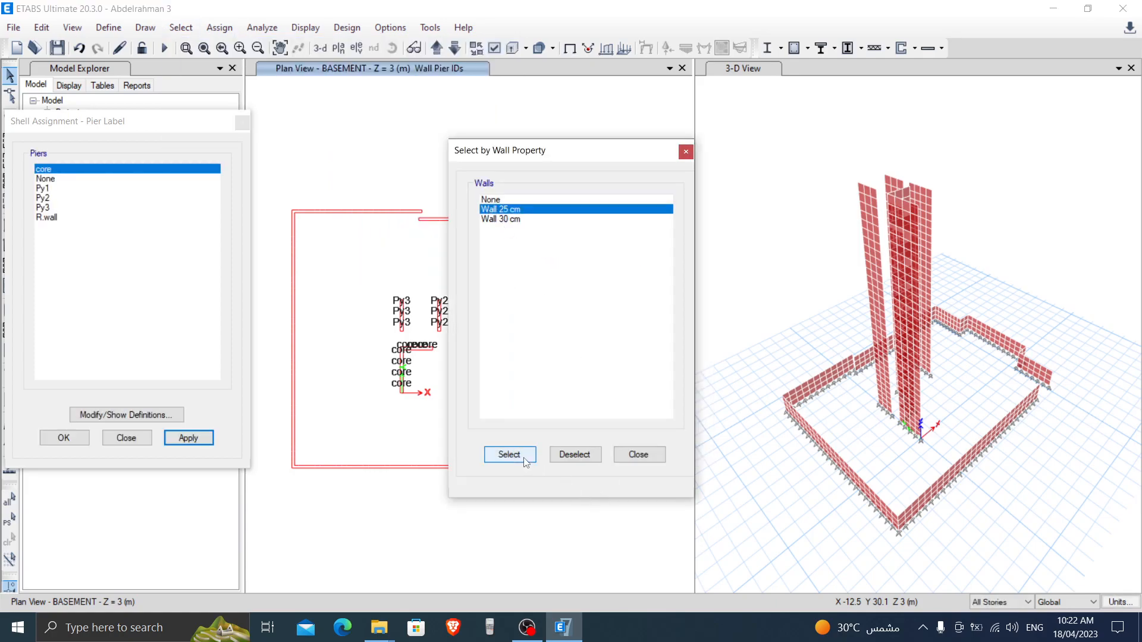
{"action": "left_click", "coordinate": [639, 455]}
{"action": "right_click", "coordinate": [531, 260]}
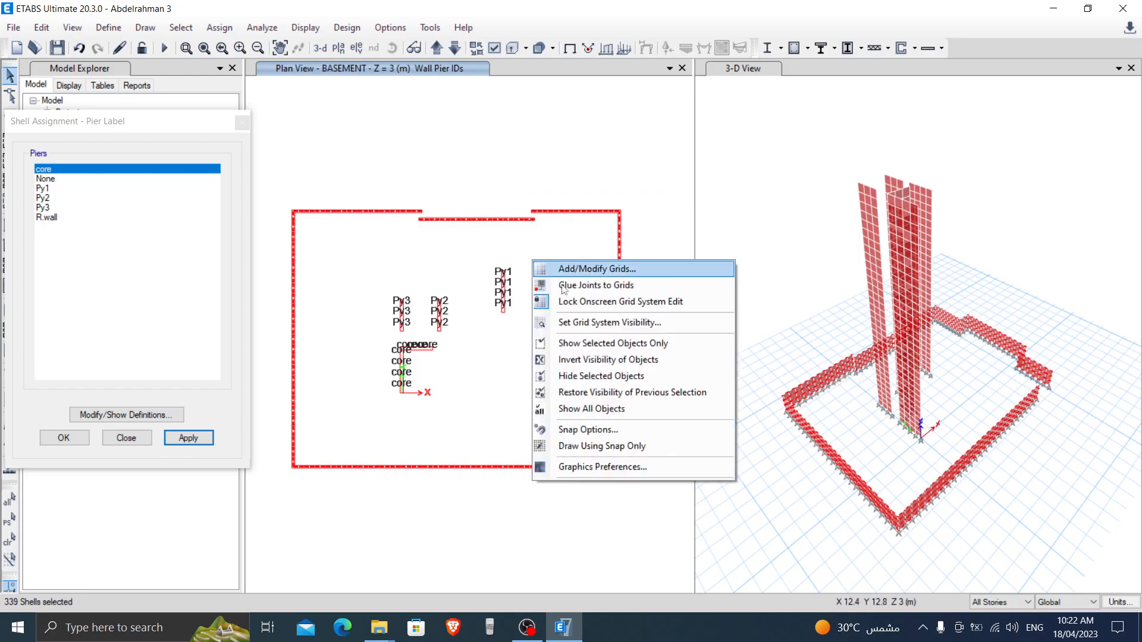
{"action": "left_click", "coordinate": [573, 345]}
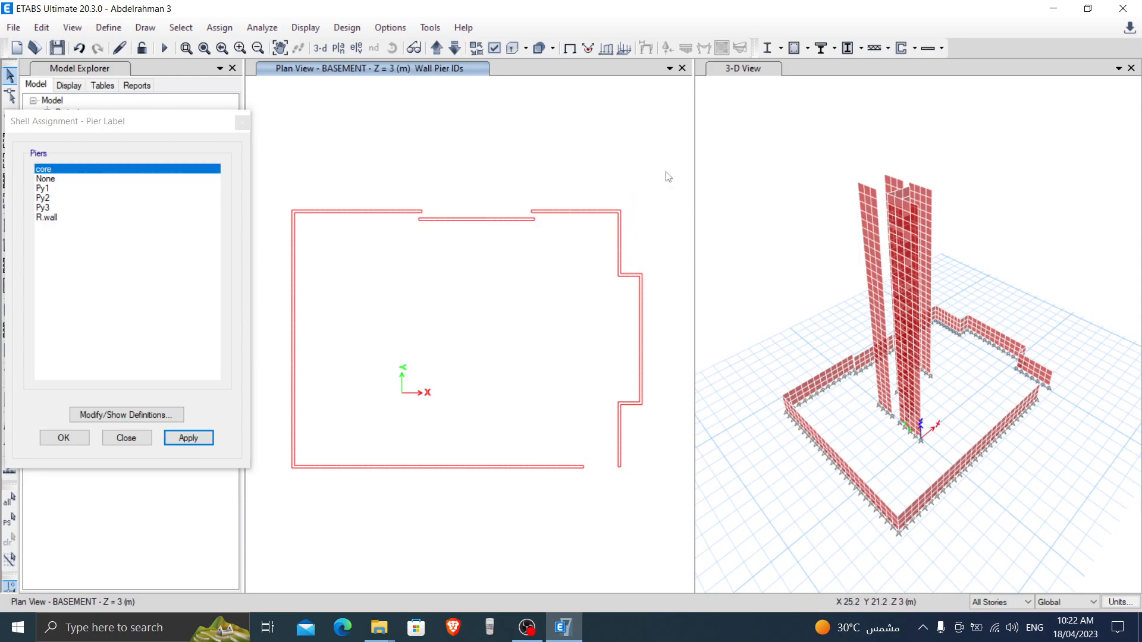
- Assign pier label R.wall to all perimeter walls in the basement plan and finish the pier label assignment
{"action": "left_click_drag", "start_coordinate": [668, 177], "coordinate": [265, 535]}
{"action": "left_click", "coordinate": [48, 217]}
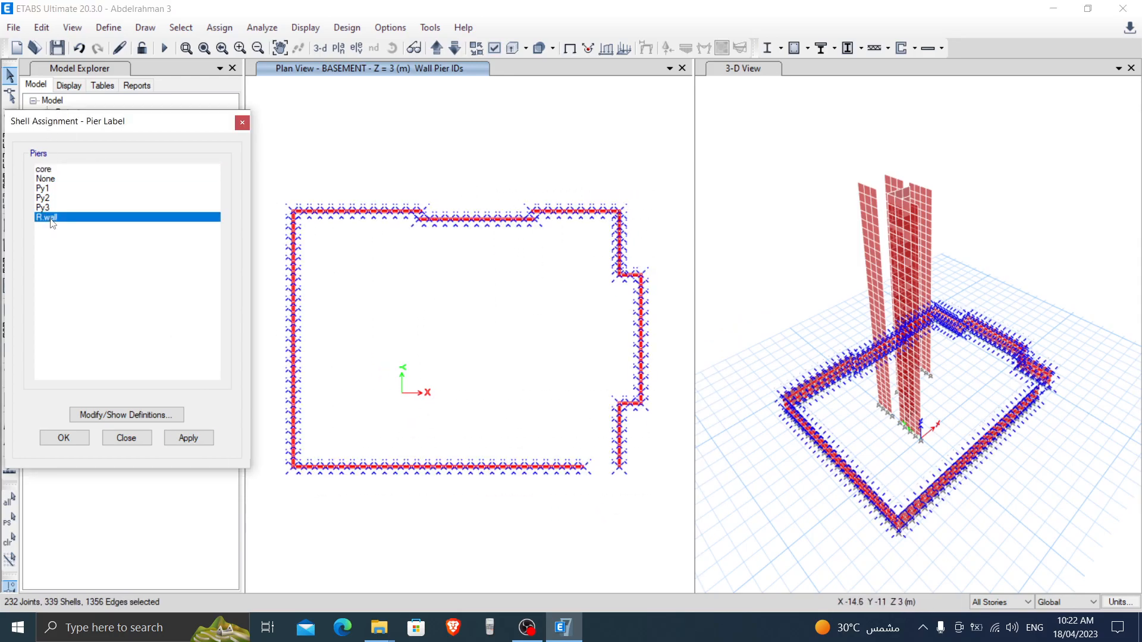
{"action": "left_click", "coordinate": [187, 439]}
{"action": "left_click", "coordinate": [72, 438]}
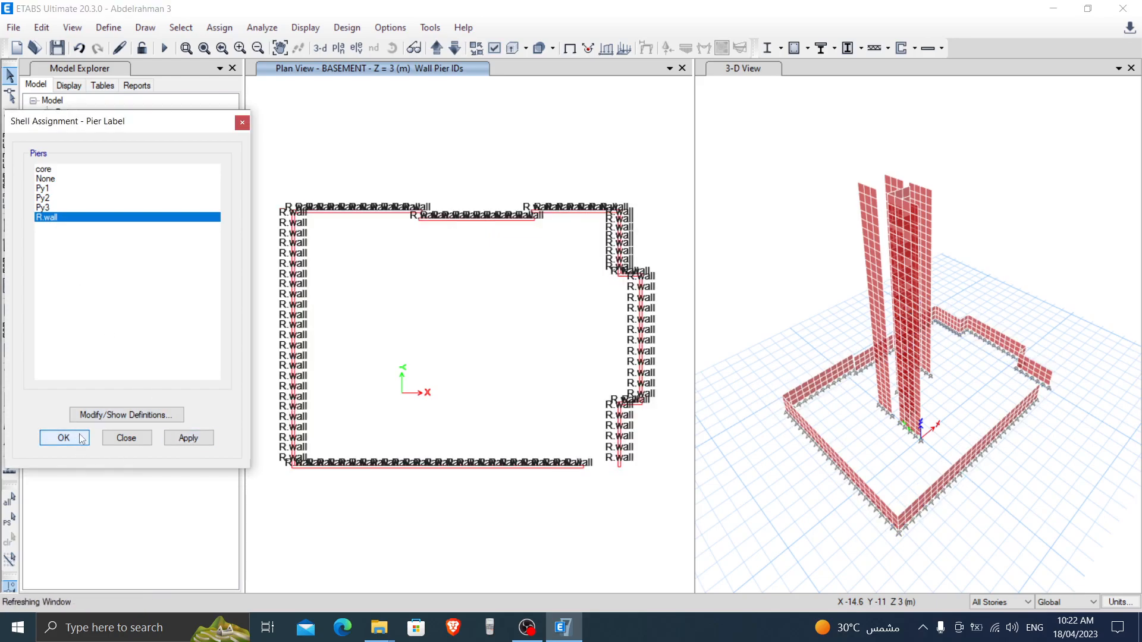
- Show all objects in the basement plan view without pier labels and set the selection scope to One Story
{"action": "left_click", "coordinate": [570, 49]}
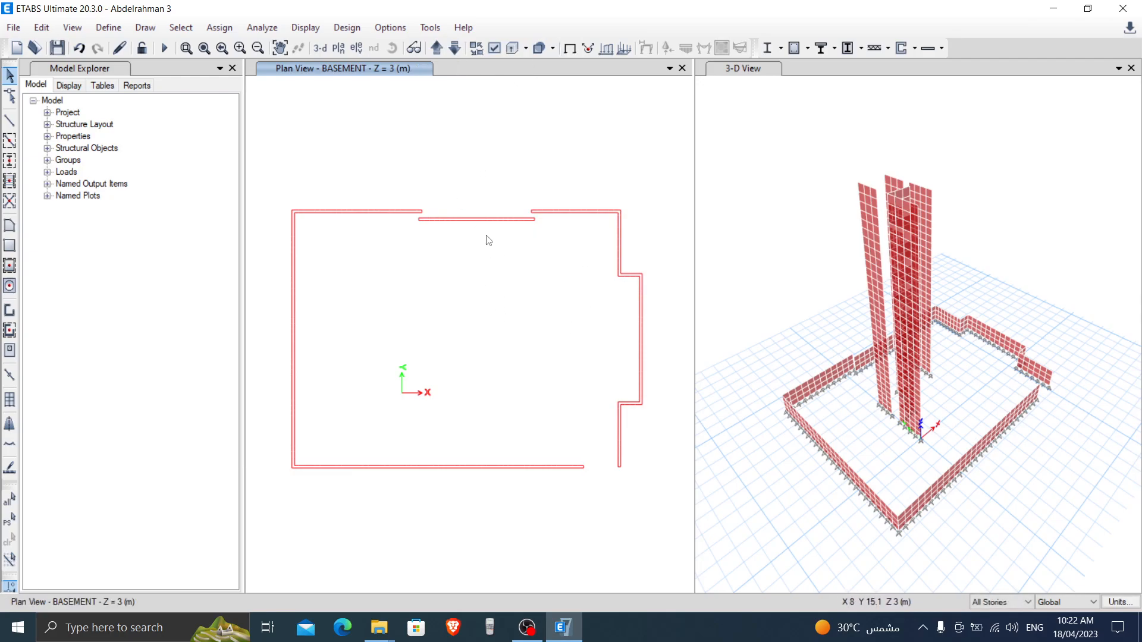
{"action": "right_click", "coordinate": [463, 136]}
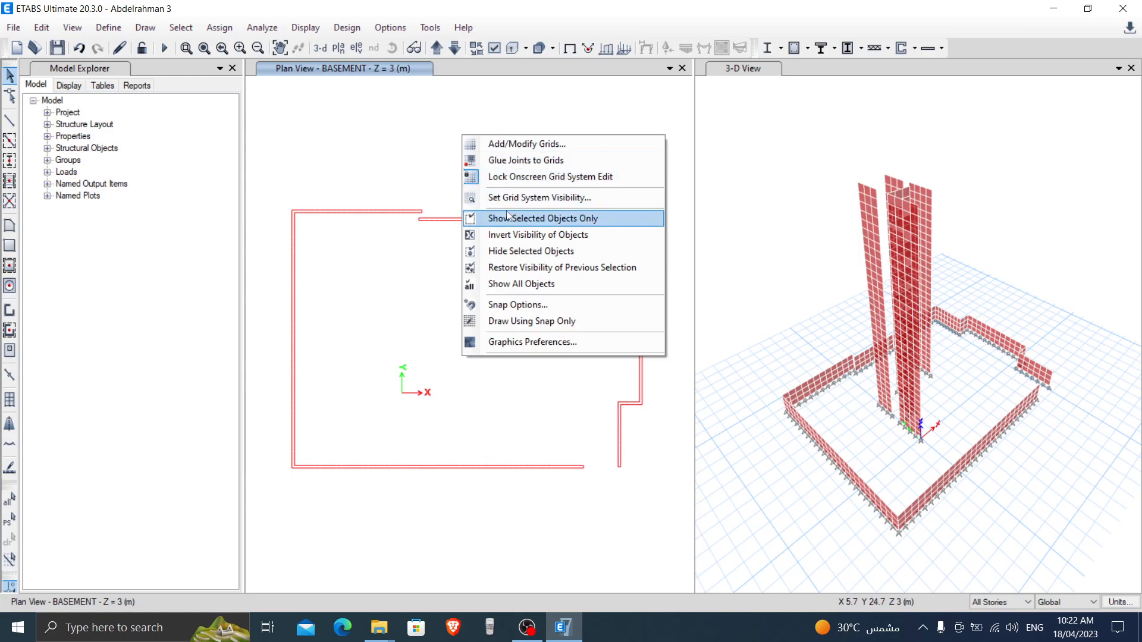
{"action": "left_click", "coordinate": [519, 285]}
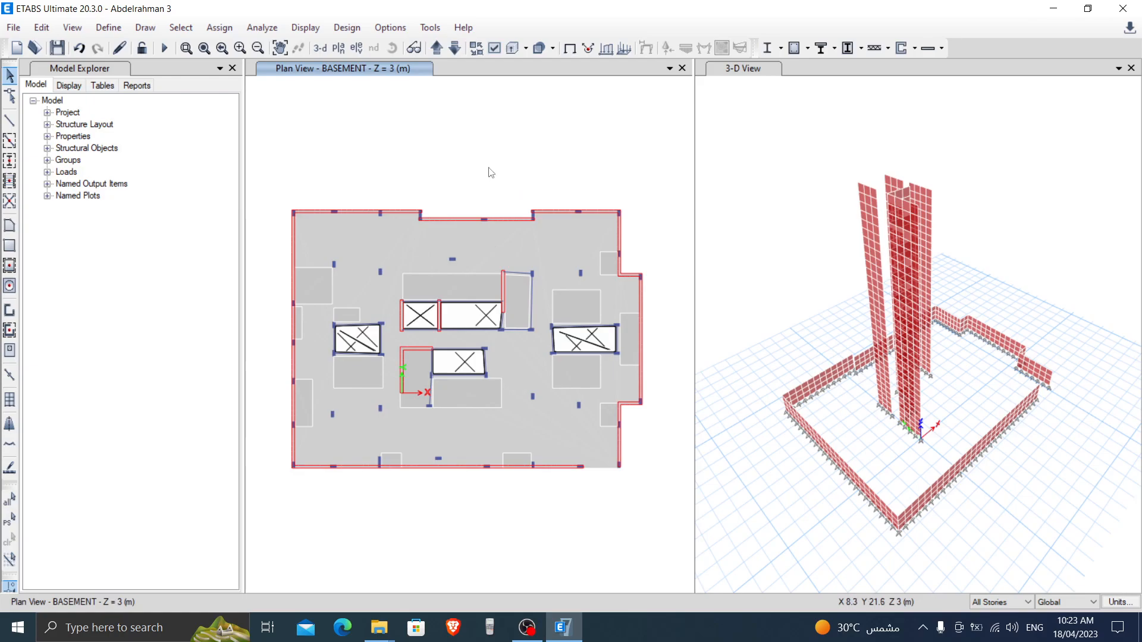
{"action": "left_click", "coordinate": [1011, 603]}
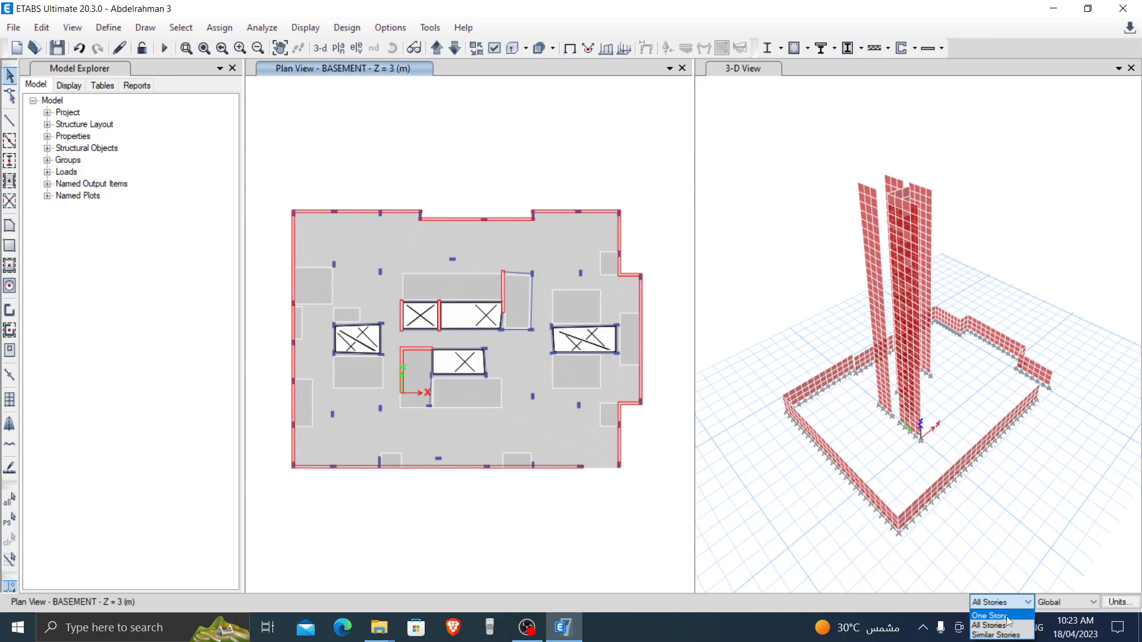
{"action": "left_click", "coordinate": [1009, 617]}
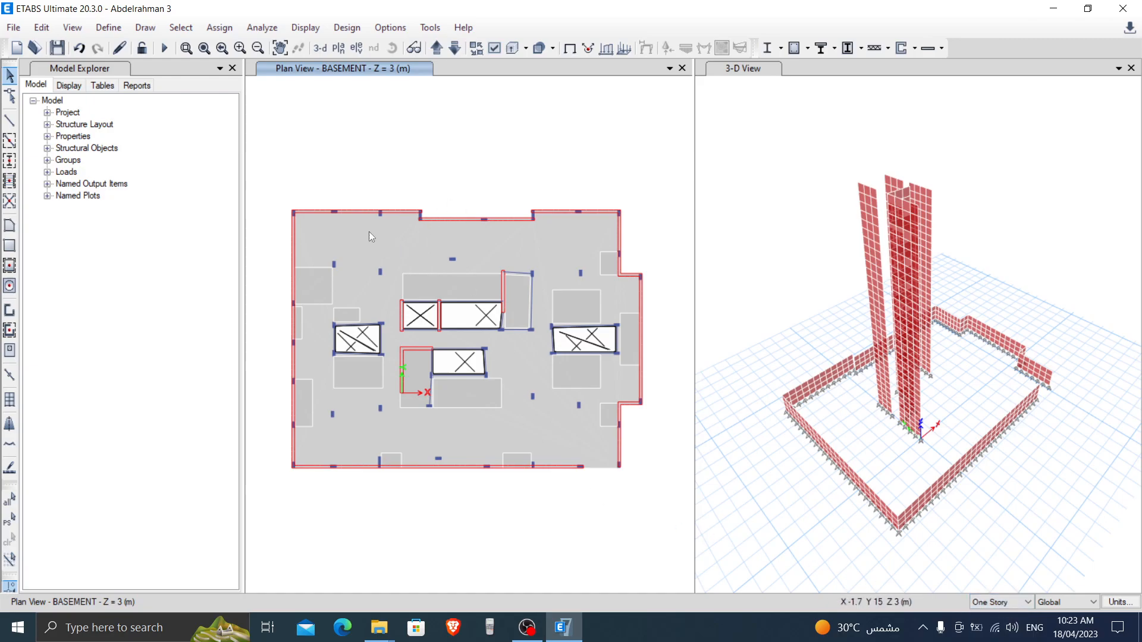
- Rename the default Live load pattern as L.L.R in the load pattern definitions
{"action": "left_click", "coordinate": [99, 30]}
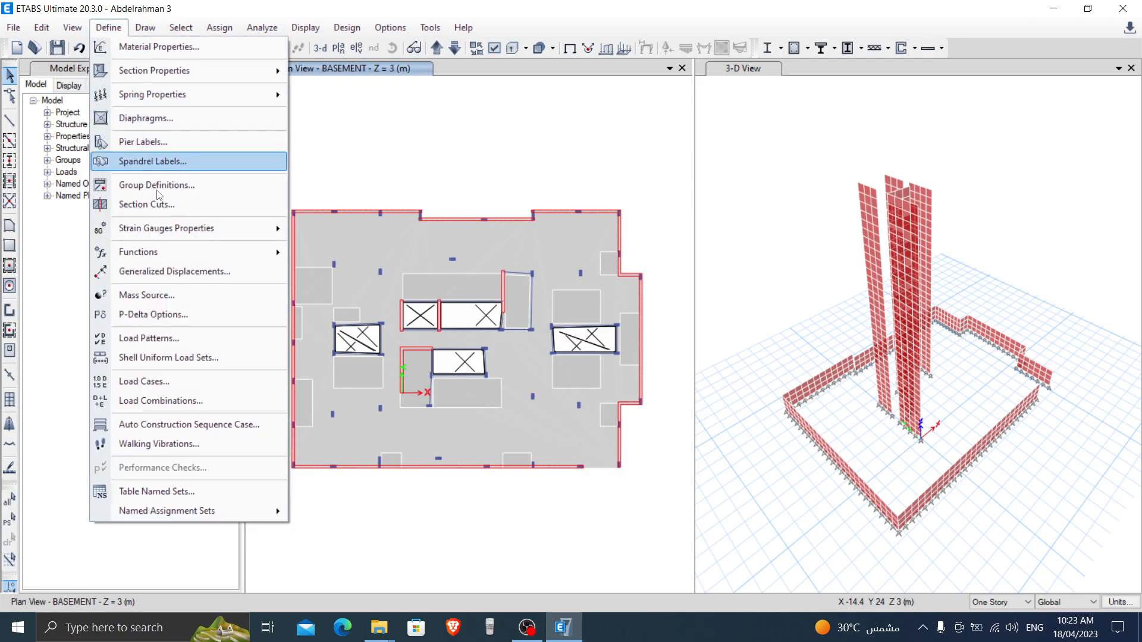
{"action": "left_click", "coordinate": [164, 347]}
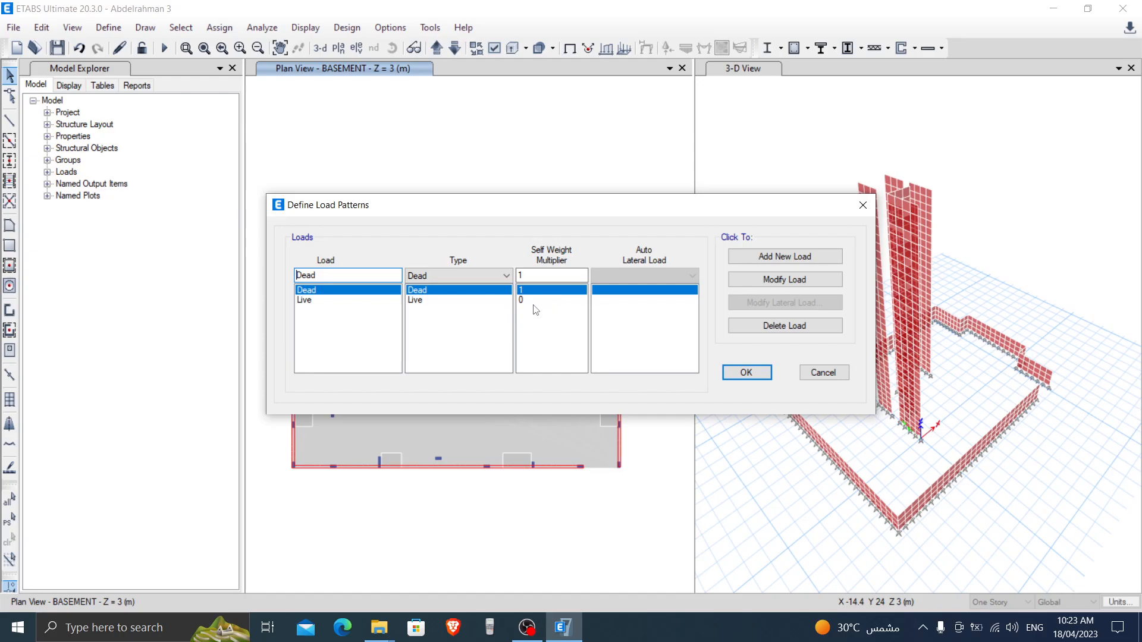
{"action": "left_click", "coordinate": [327, 301]}
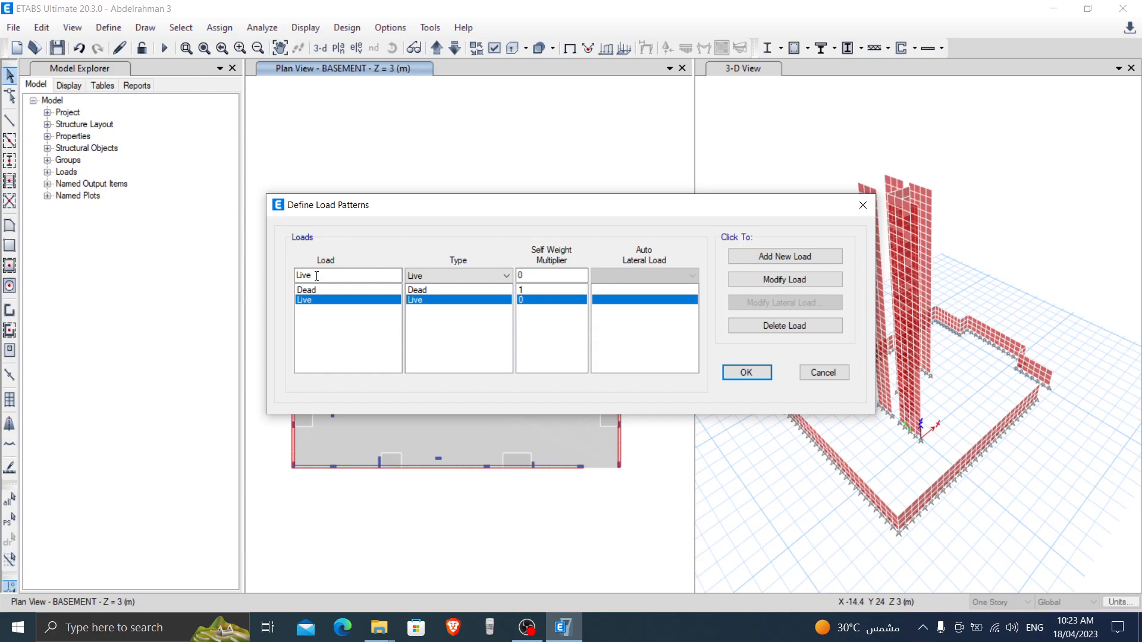
{"action": "double_click", "coordinate": [317, 275]}
{"action": "type", "text": "L.L.R"}
{"action": "left_click", "coordinate": [777, 280]}
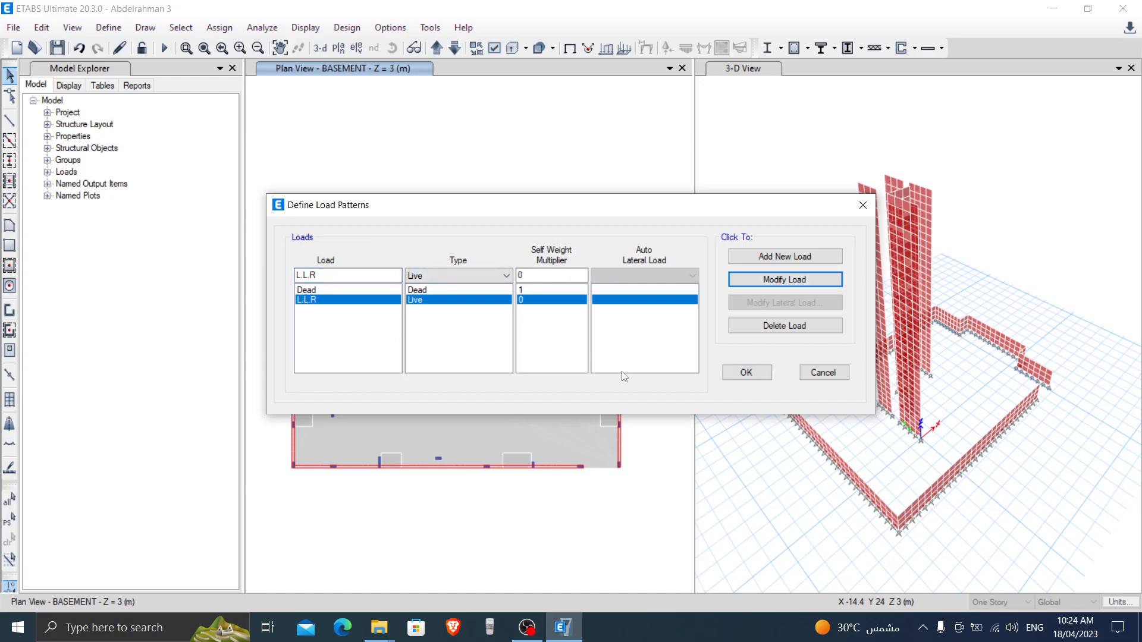
- Add two load patterns of type Live named L.L.M and L.L.P with a self-weight multiplier of 0
{"action": "left_click_drag", "start_coordinate": [317, 277], "coordinate": [313, 276]}
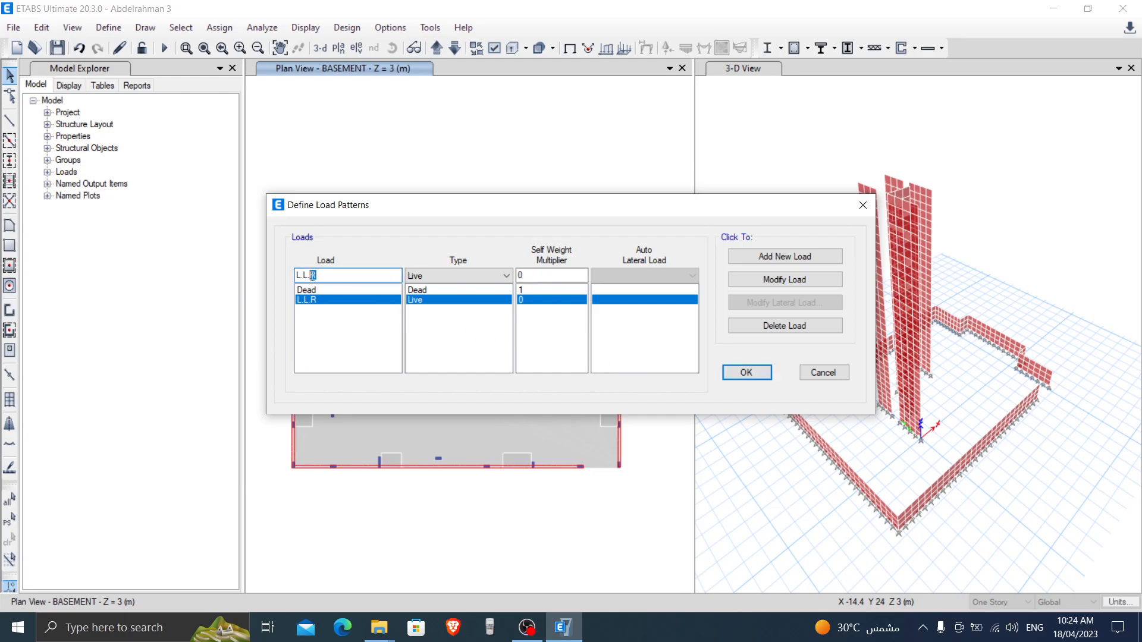
{"action": "type", "text": "M"}
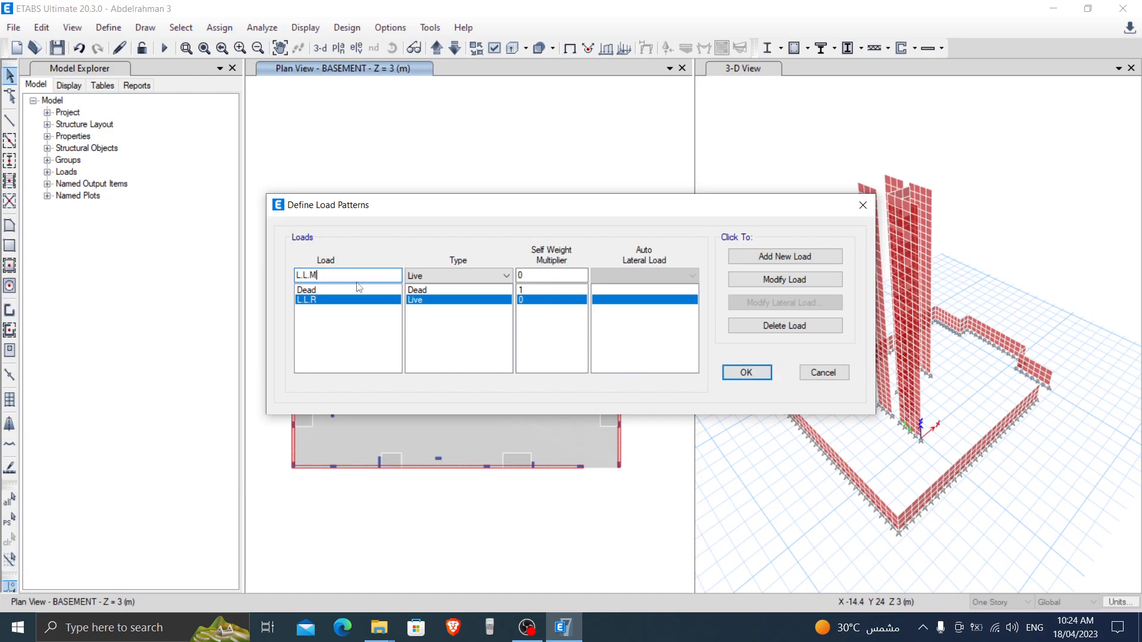
{"action": "left_click", "coordinate": [797, 258]}
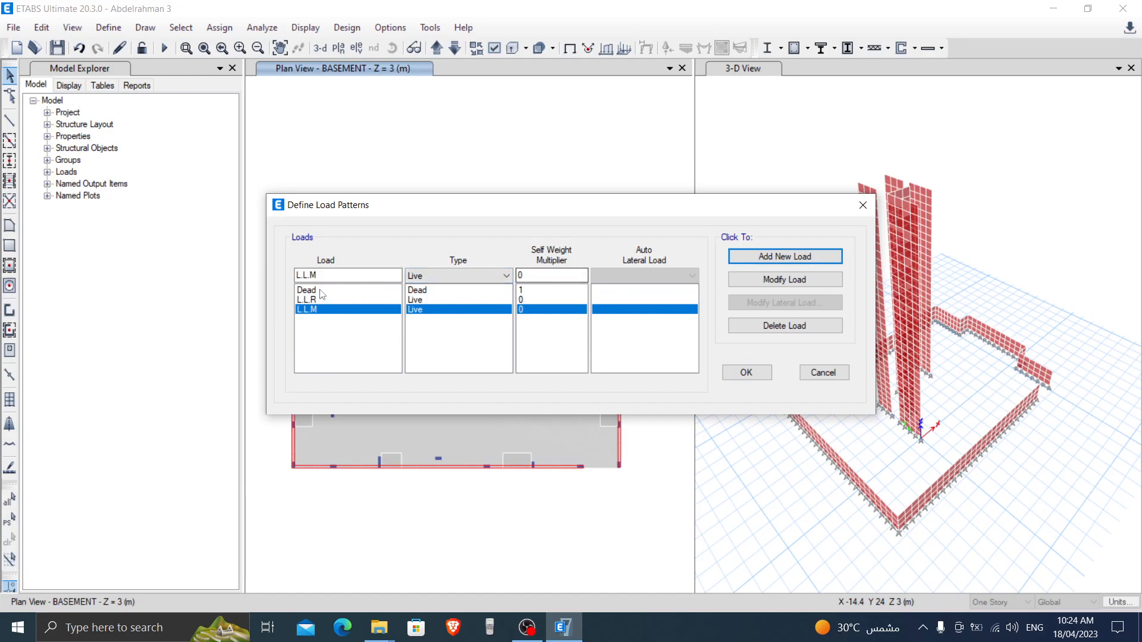
{"action": "mouse_move", "coordinate": [319, 276]}
{"action": "left_mouse_down"}
{"action": "mouse_move", "coordinate": [309, 288]}
{"action": "mouse_move", "coordinate": [312, 278]}
{"action": "left_mouse_up"}
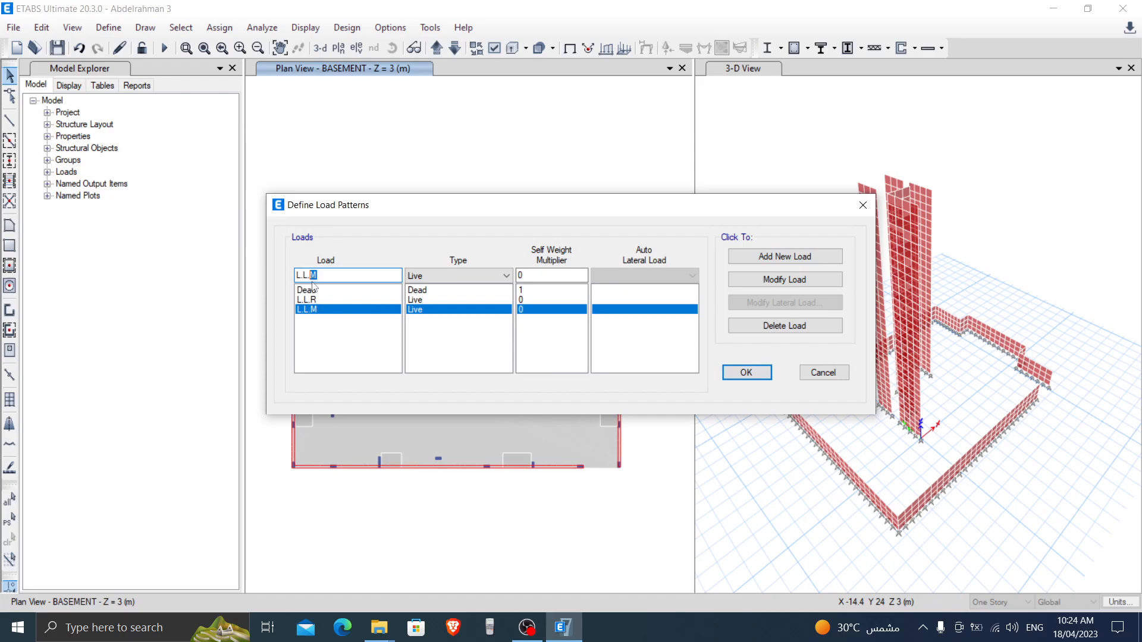
{"action": "type", "text": "P"}
{"action": "left_click", "coordinate": [779, 258]}
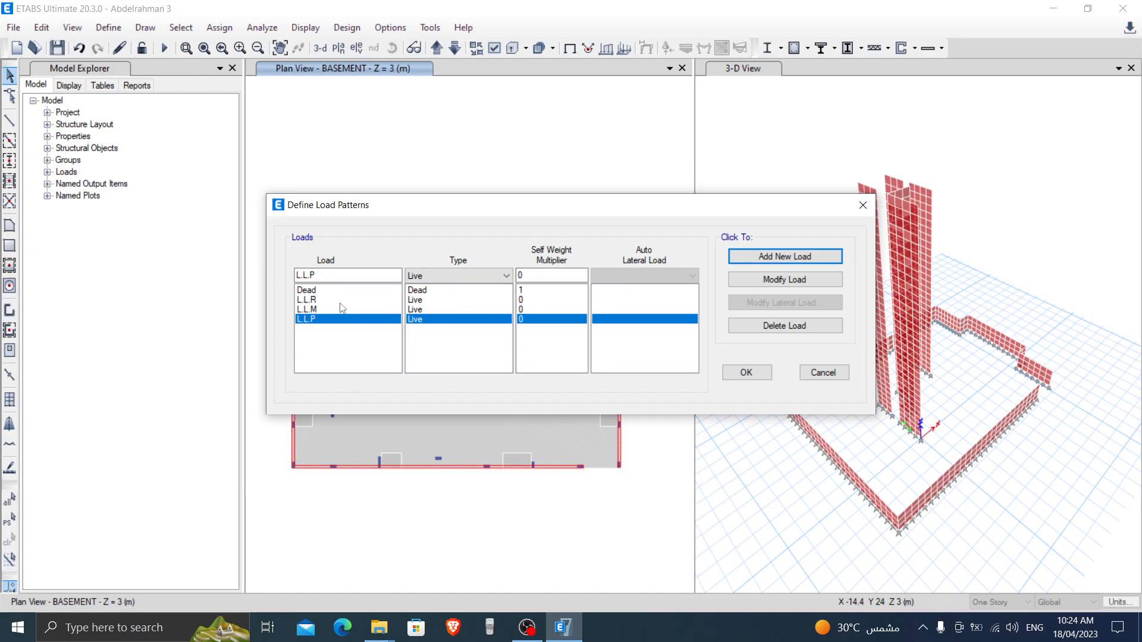
- Add a load pattern named F.C of type Super Dead with a self-weight multiplier of 0
{"action": "left_click_drag", "start_coordinate": [331, 275], "coordinate": [274, 295]}
{"action": "type", "text": "f"}
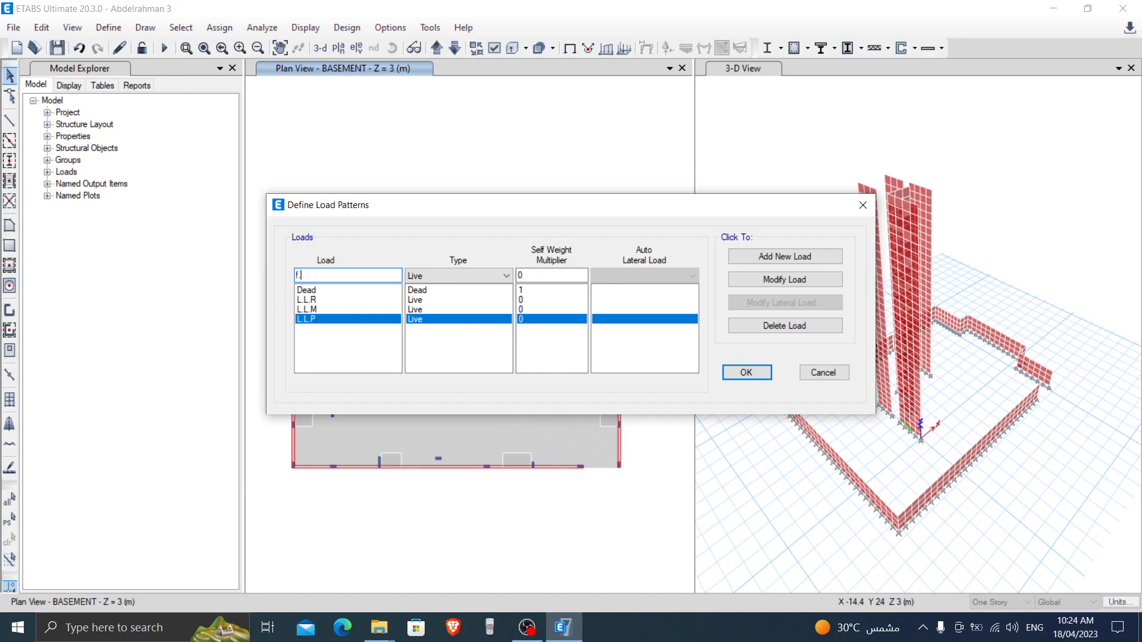
{"action": "type", "text": ".C"}
{"action": "left_click", "coordinate": [480, 273]}
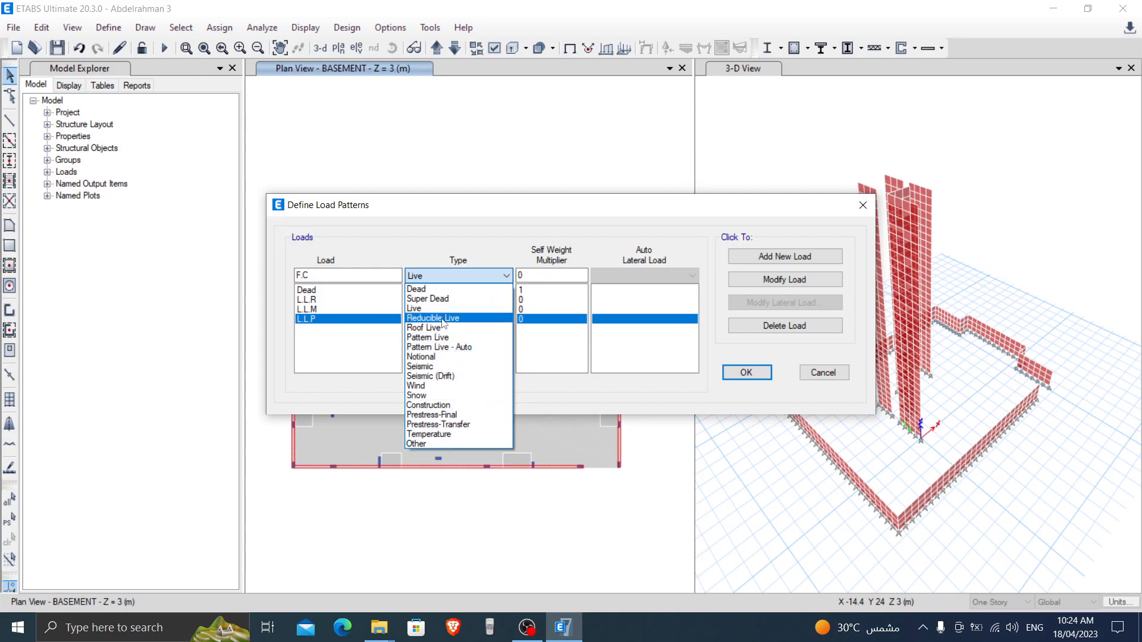
{"action": "left_click", "coordinate": [446, 299]}
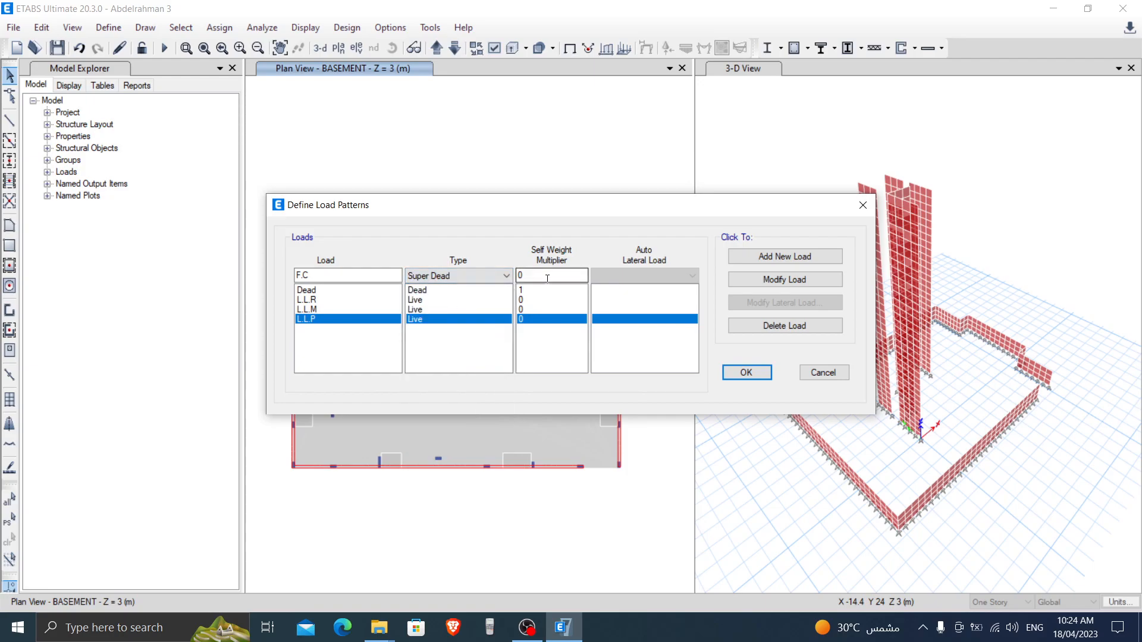
{"action": "left_click", "coordinate": [738, 257]}
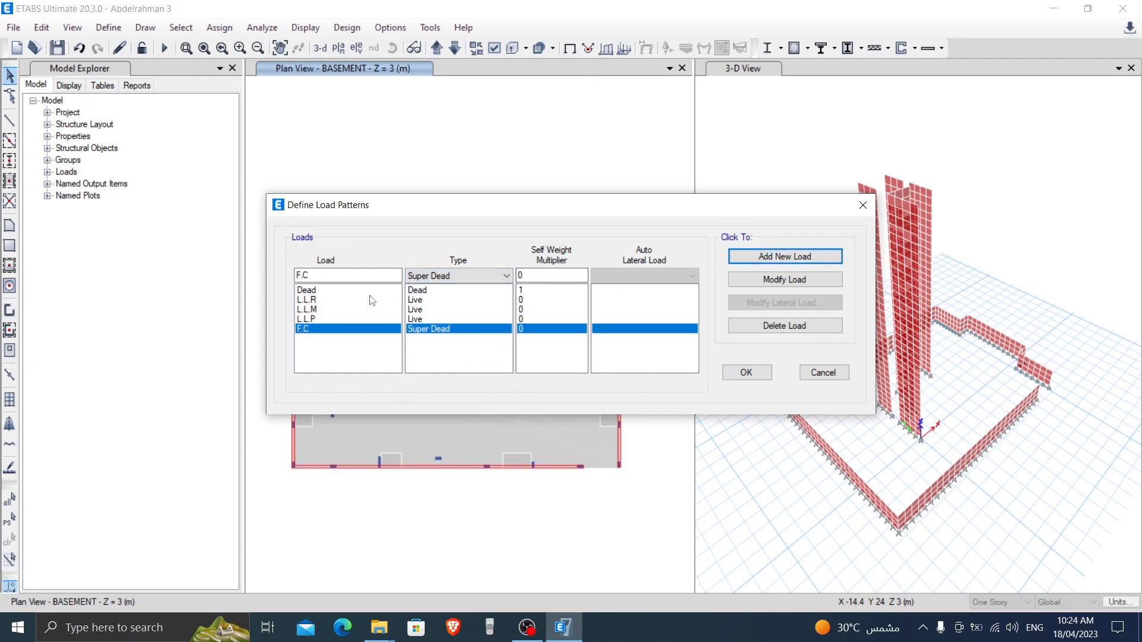
- Add a load pattern named Wall of type Super Dead with a self-weight multiplier of 0
{"action": "left_click", "coordinate": [327, 276]}
{"action": "type", "text": "WA"}
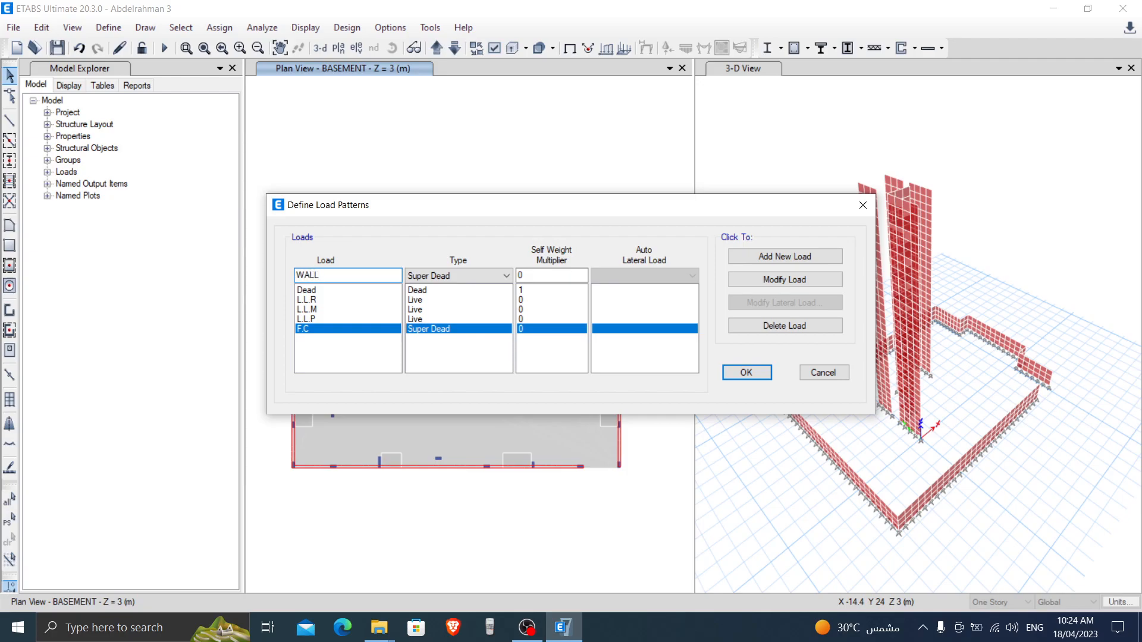
{"action": "key", "text": "BackSpace"}
{"action": "type", "text": "all"}
{"action": "left_click", "coordinate": [781, 260]}
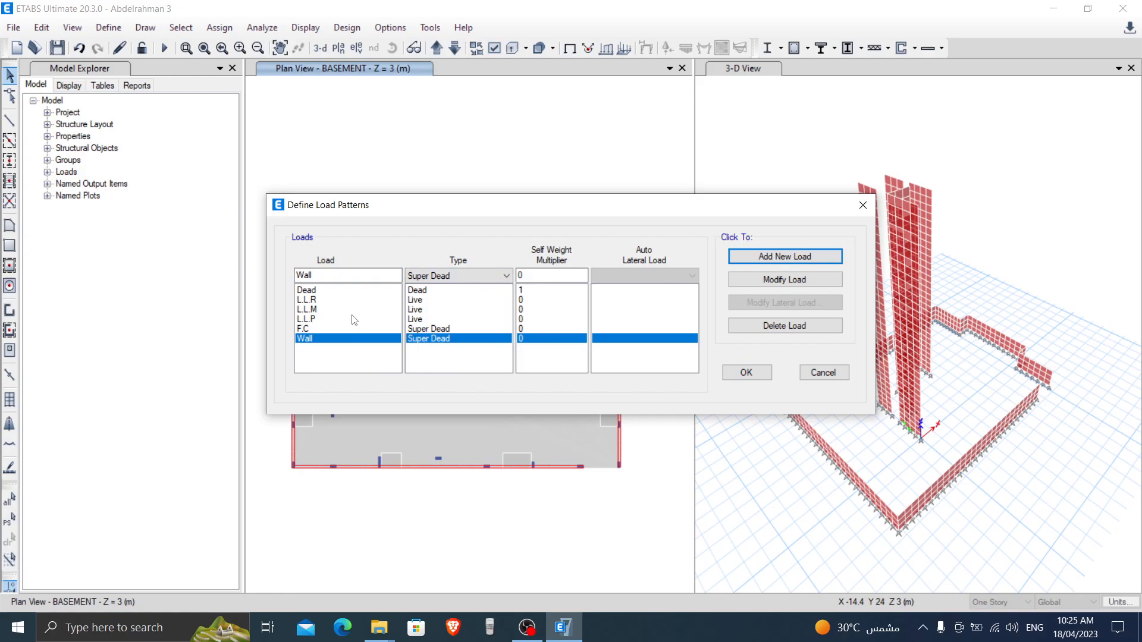
- Add a load pattern named T of type Temperature and accept the load pattern definitions
{"action": "double_click", "coordinate": [316, 275]}
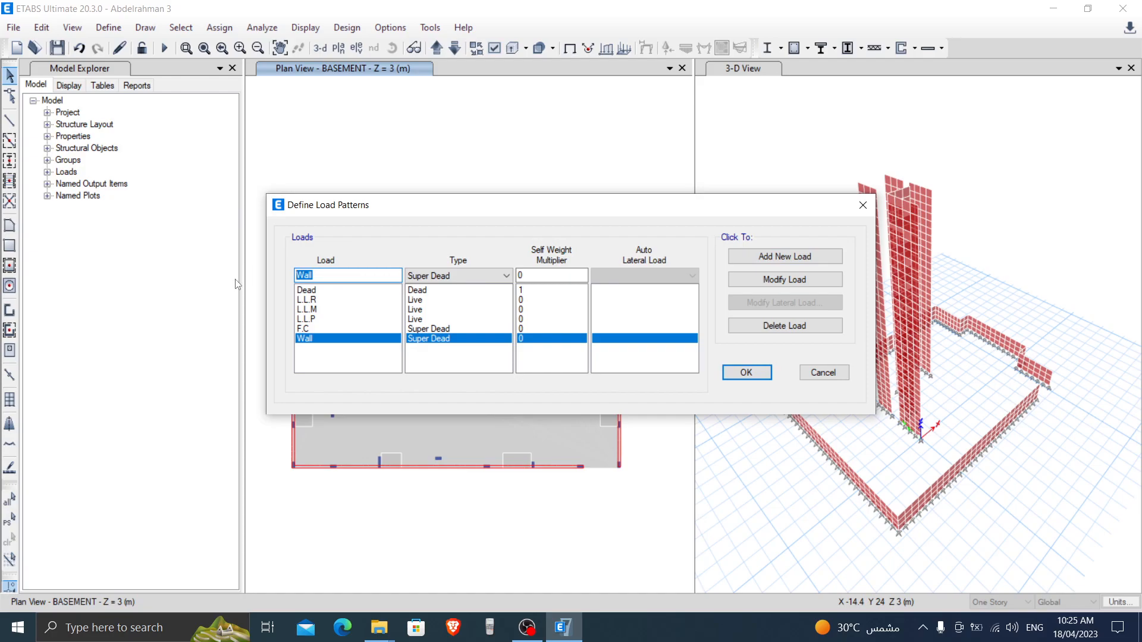
{"action": "type", "text": "t"}
{"action": "type", "text": "T"}
{"action": "left_click", "coordinate": [419, 276]}
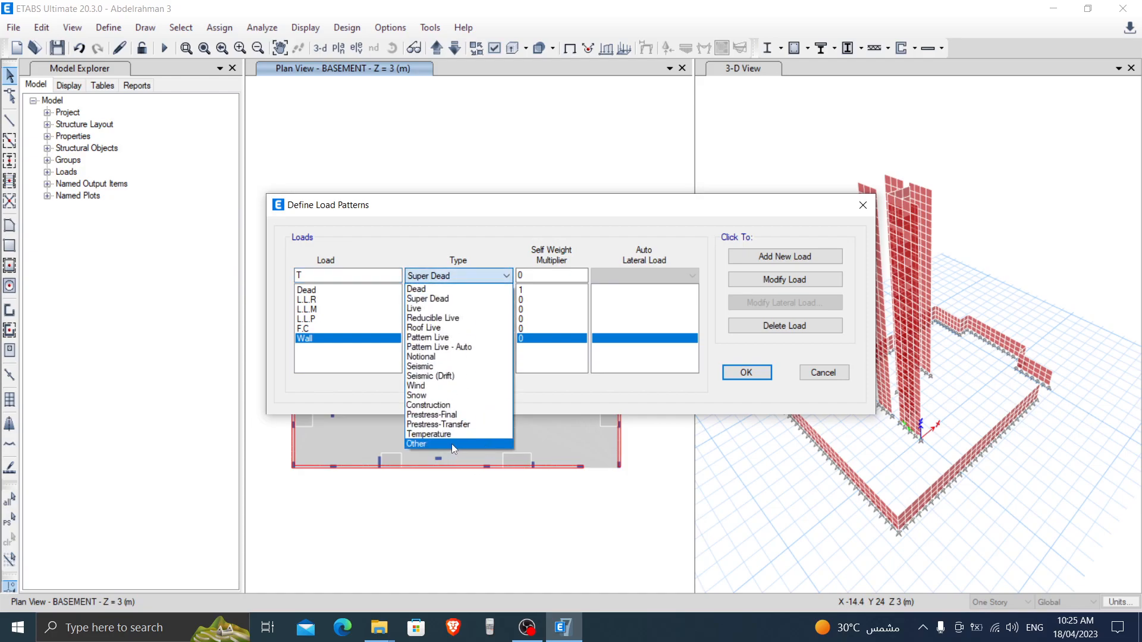
{"action": "left_click", "coordinate": [511, 436]}
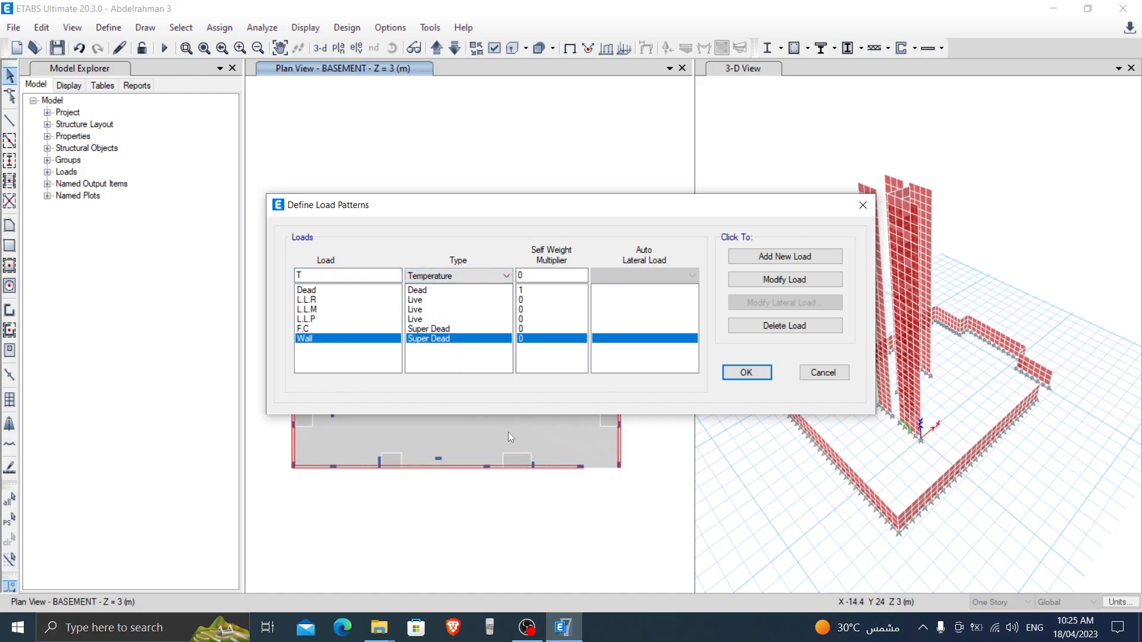
{"action": "left_click", "coordinate": [753, 375]}
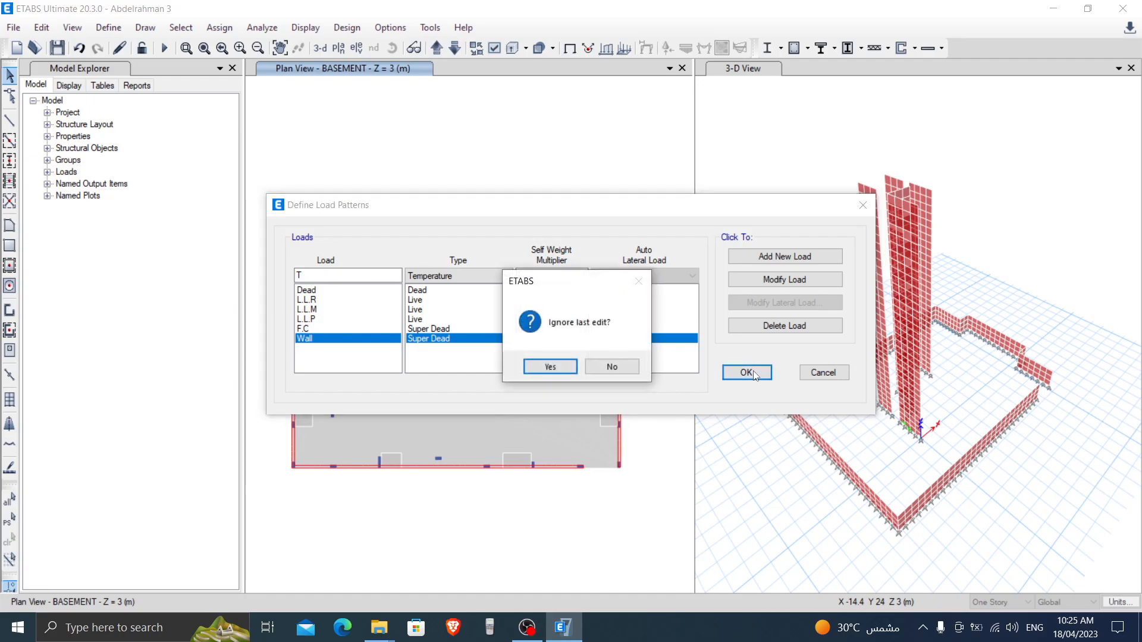
{"action": "left_click", "coordinate": [533, 367]}
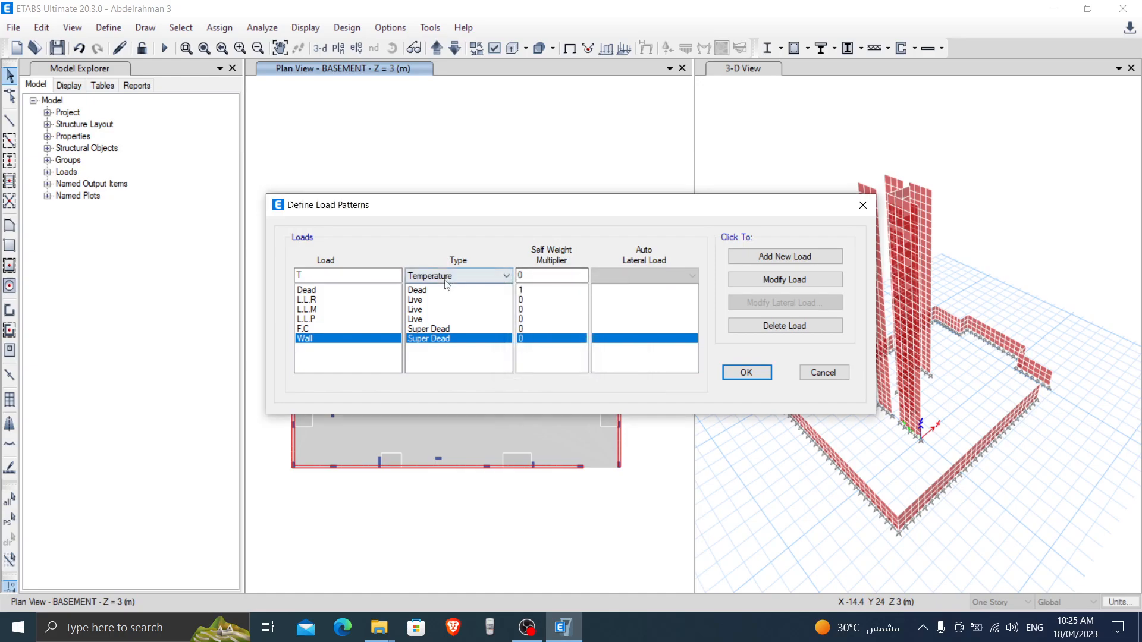
{"action": "left_click", "coordinate": [772, 266]}
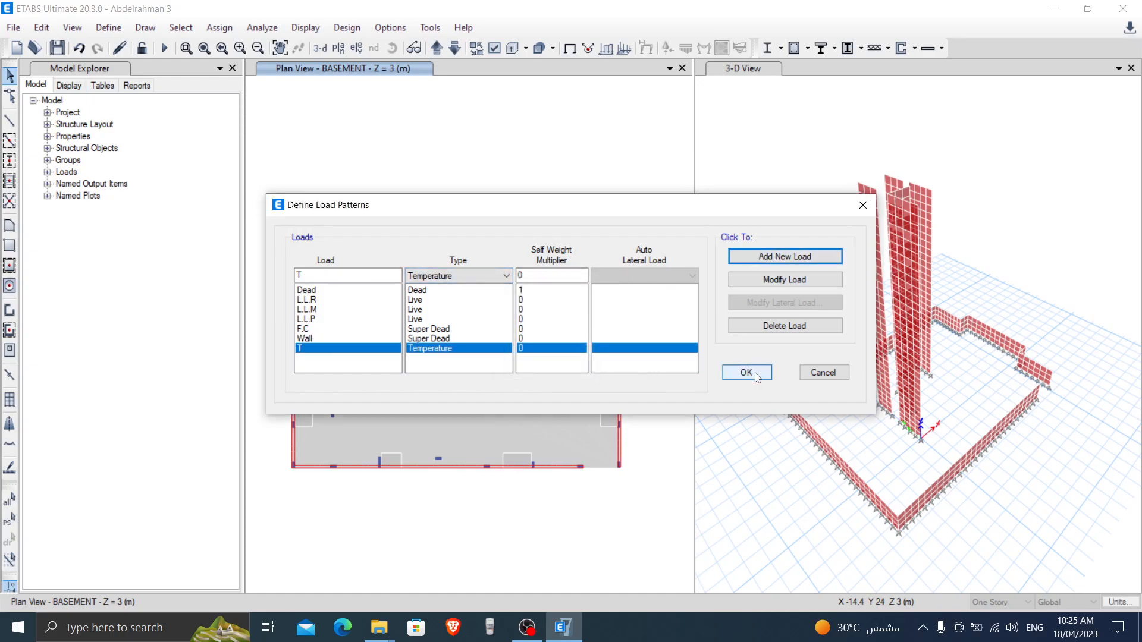
{"action": "left_click", "coordinate": [747, 373]}
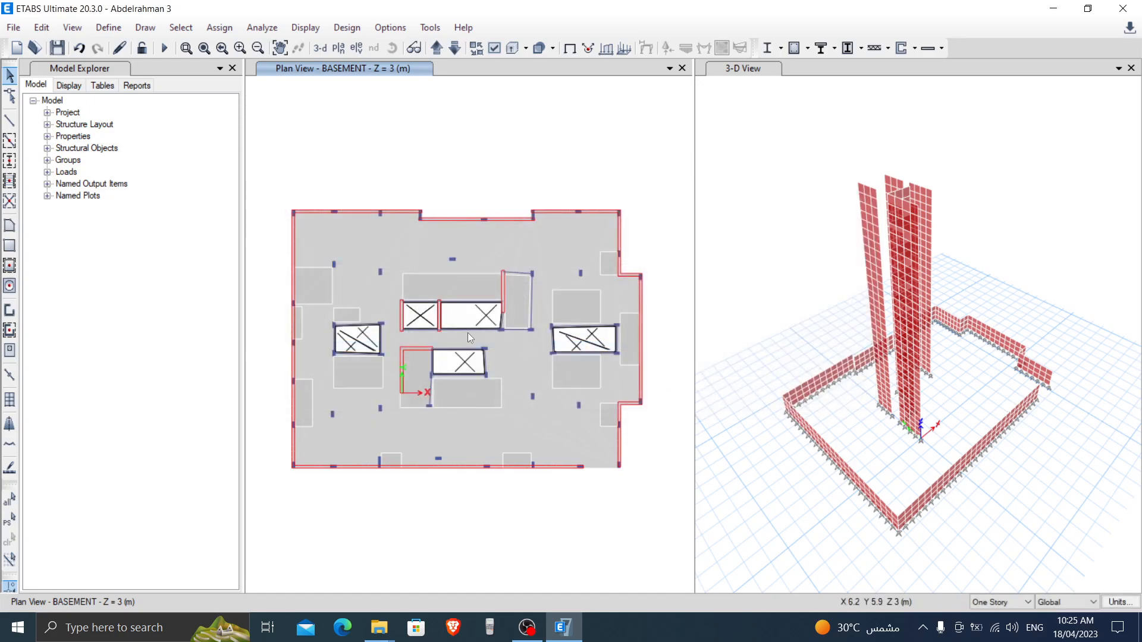
{"action": "left_click", "coordinate": [403, 238]}
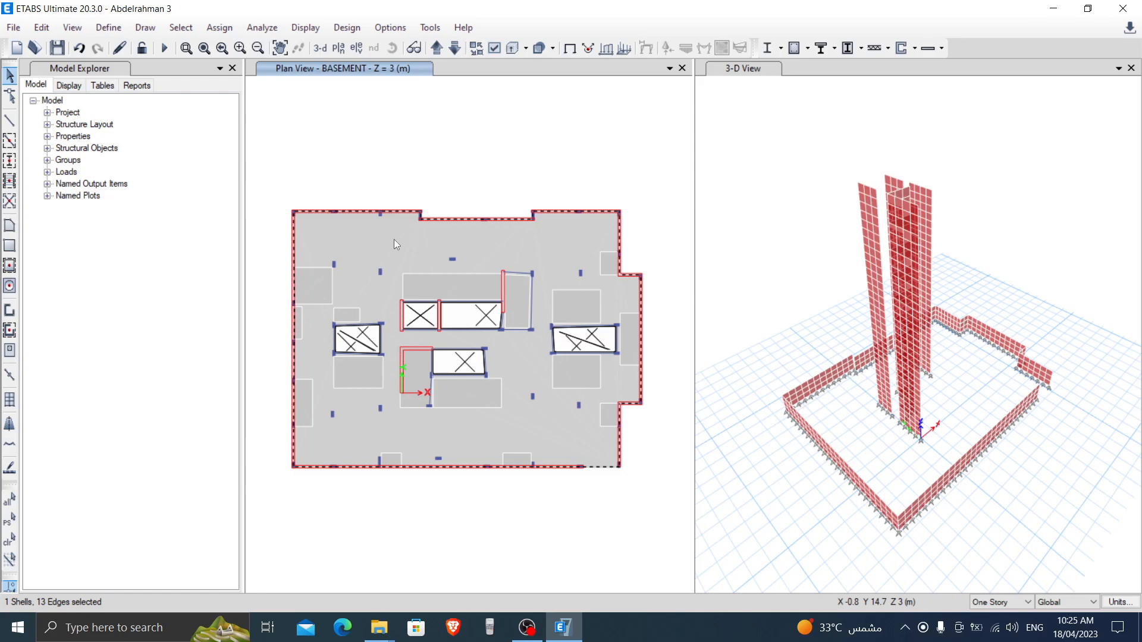
{"action": "key", "text": "ctrl+q"}
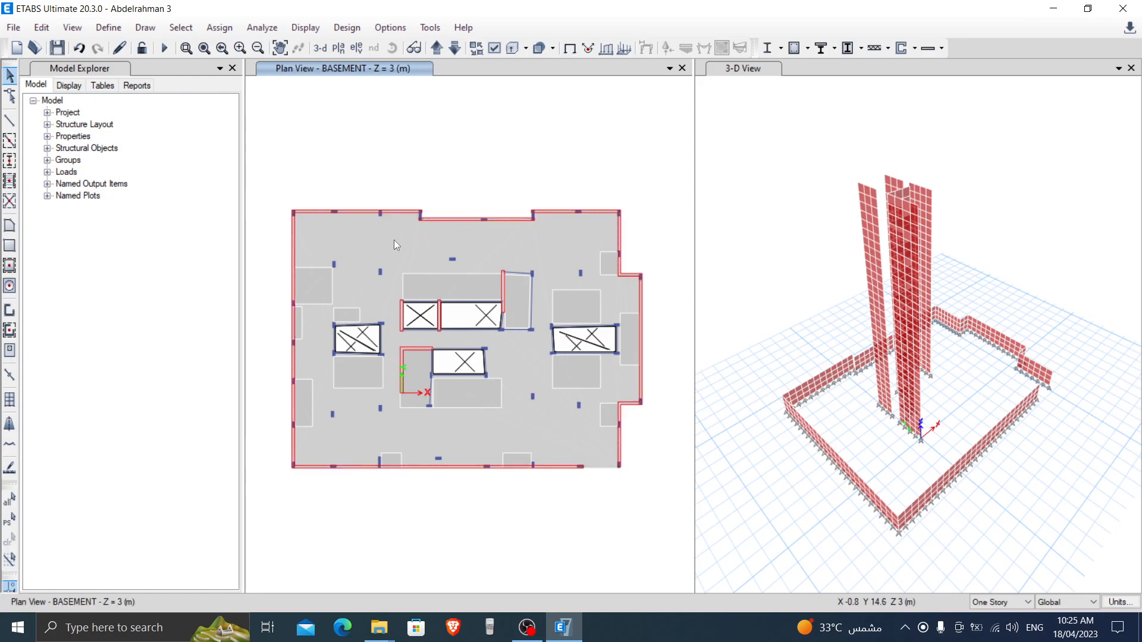
{"action": "key", "text": "ctrl+p"}
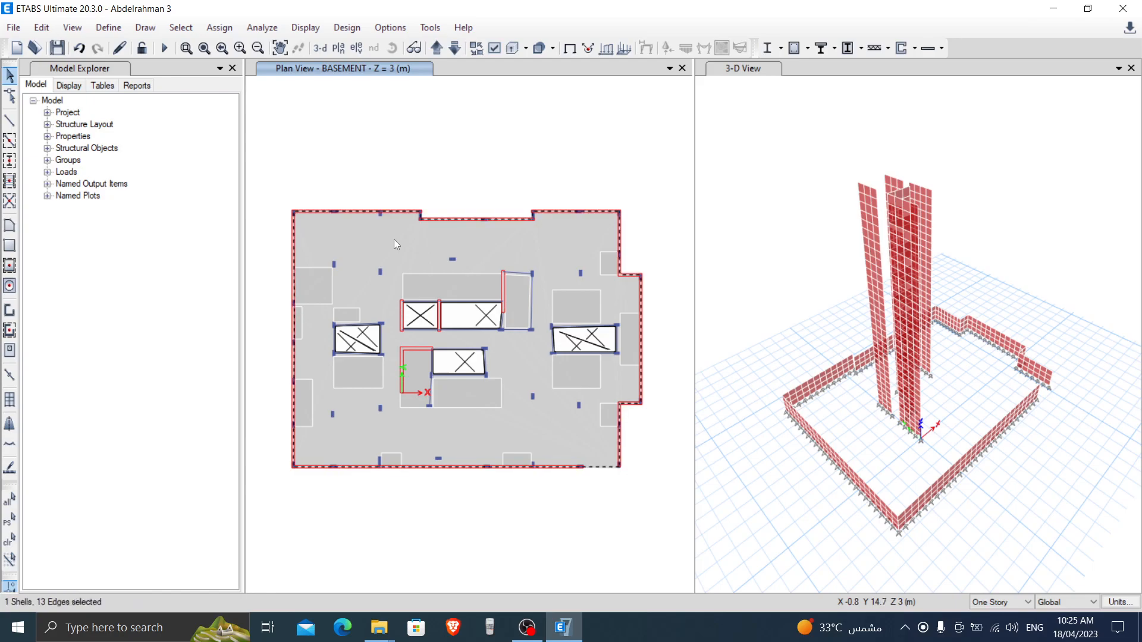
{"action": "left_click", "coordinate": [438, 48]}
{"action": "left_click", "coordinate": [455, 49]}
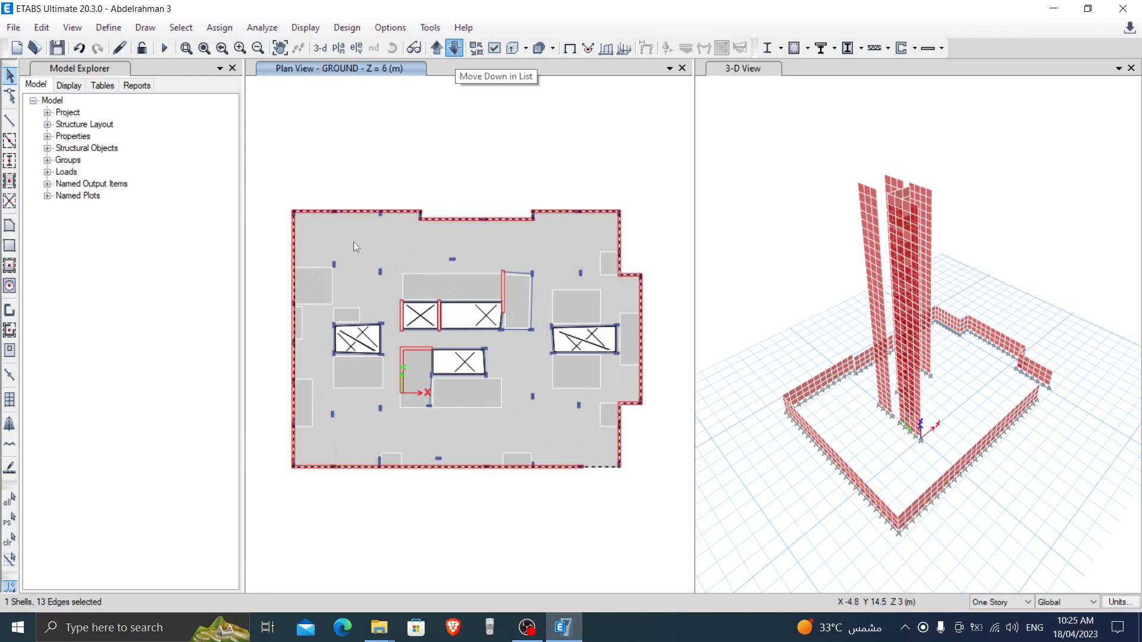
- Select all basement slabs by their slab properties Slab 22 cm and Slab14 cm
{"action": "left_click", "coordinate": [181, 28]}
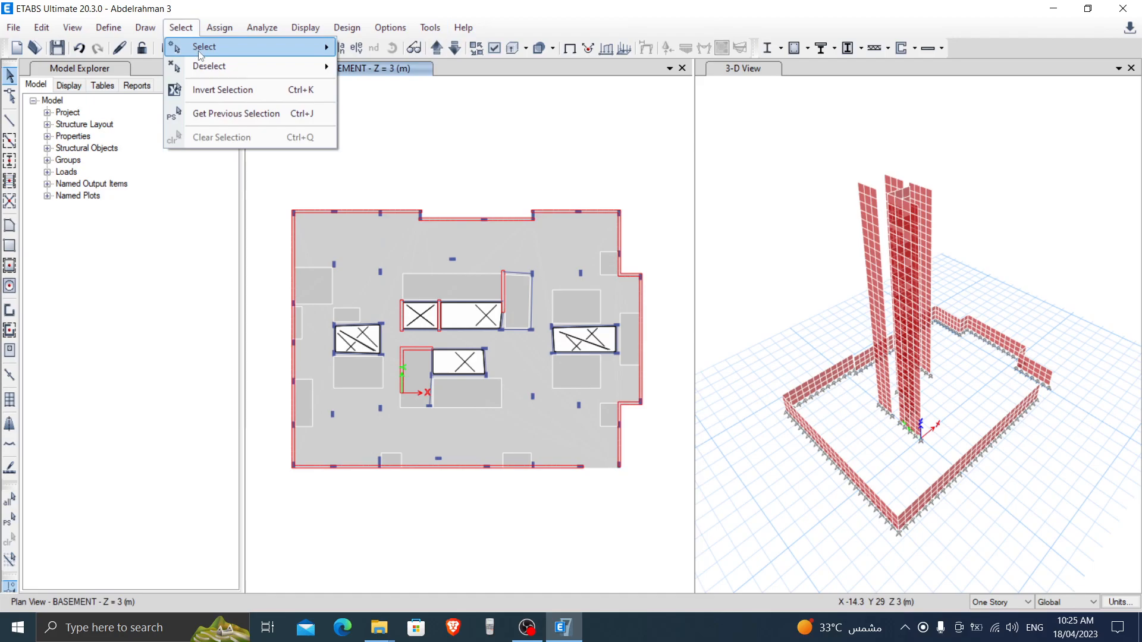
{"action": "mouse_move", "coordinate": [203, 47]}
{"action": "mouse_move", "coordinate": [403, 180]}
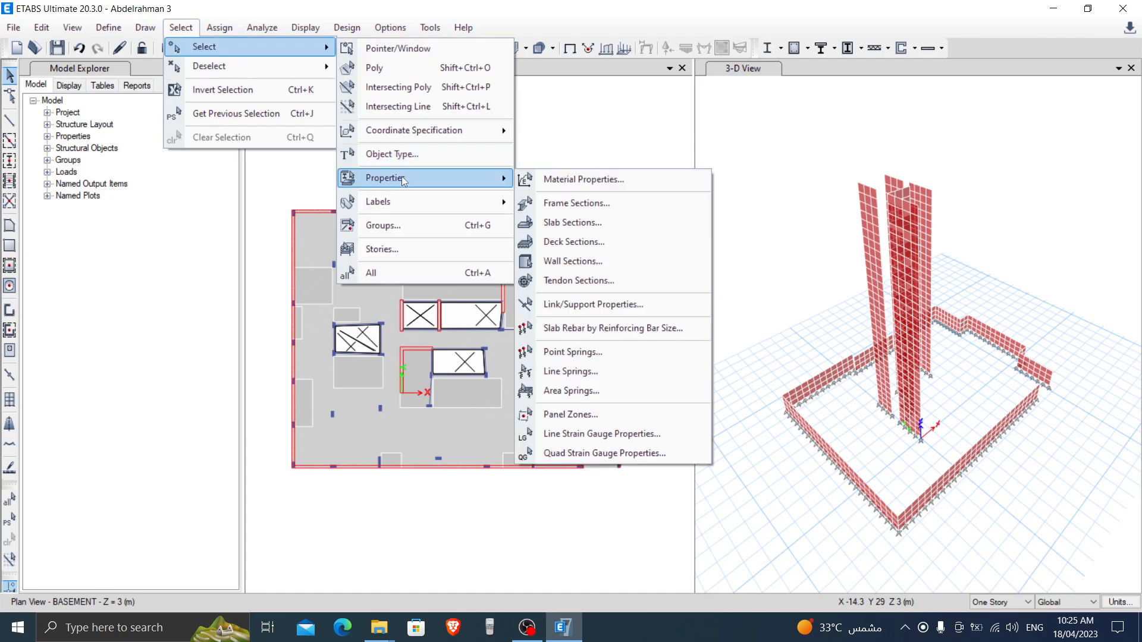
{"action": "left_click", "coordinate": [611, 225]}
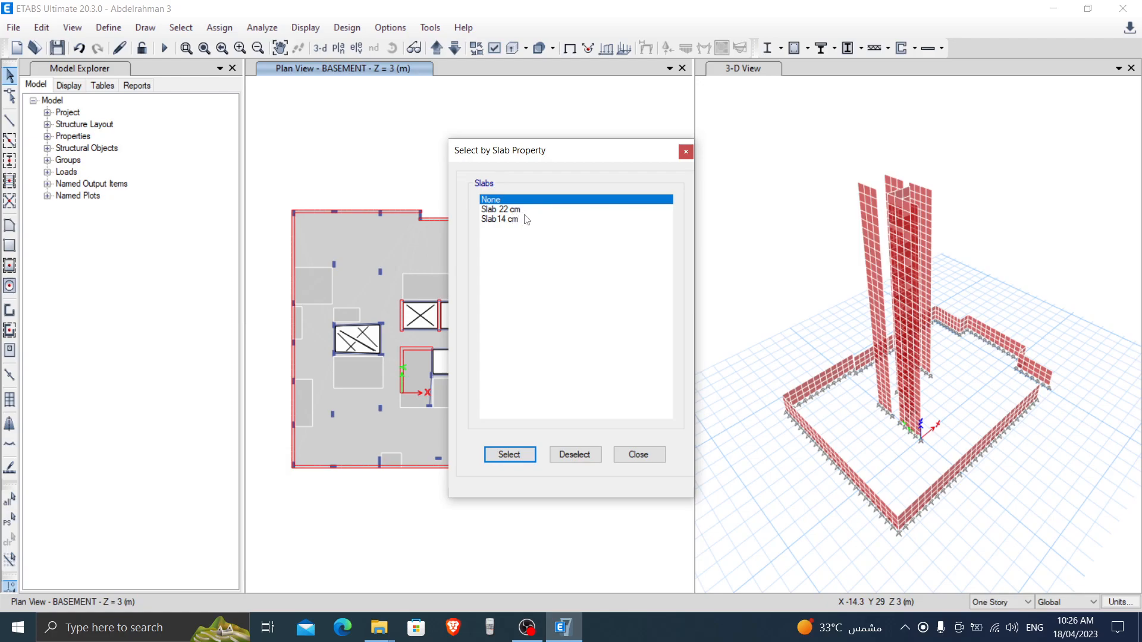
{"action": "left_click_drag", "start_coordinate": [528, 210], "coordinate": [520, 223]}
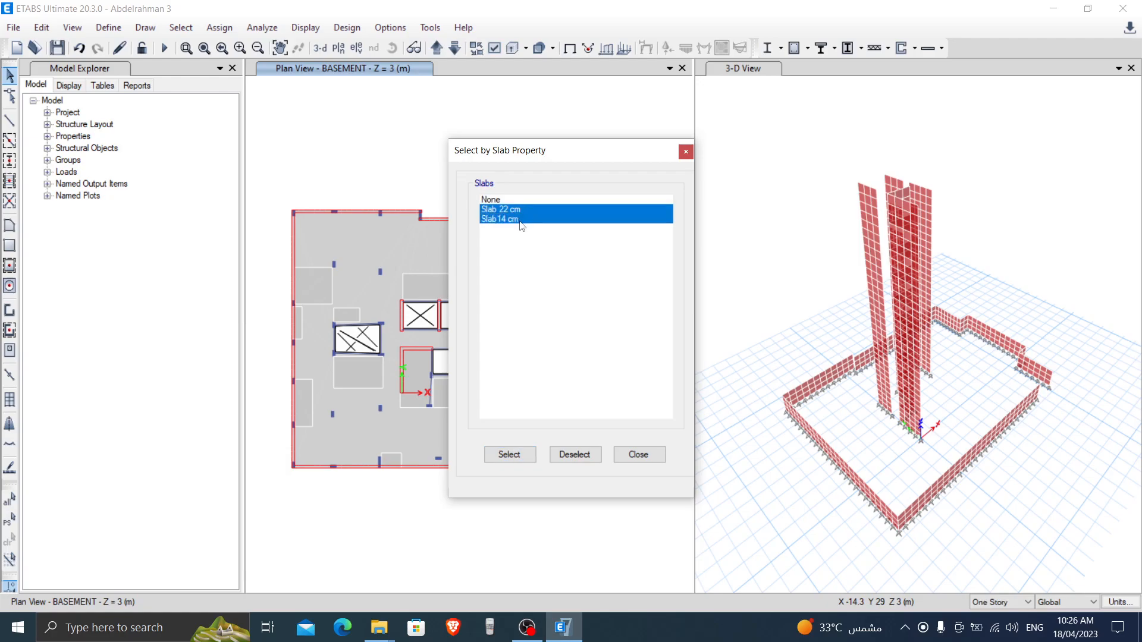
{"action": "left_click", "coordinate": [509, 455]}
{"action": "left_click", "coordinate": [638, 460]}
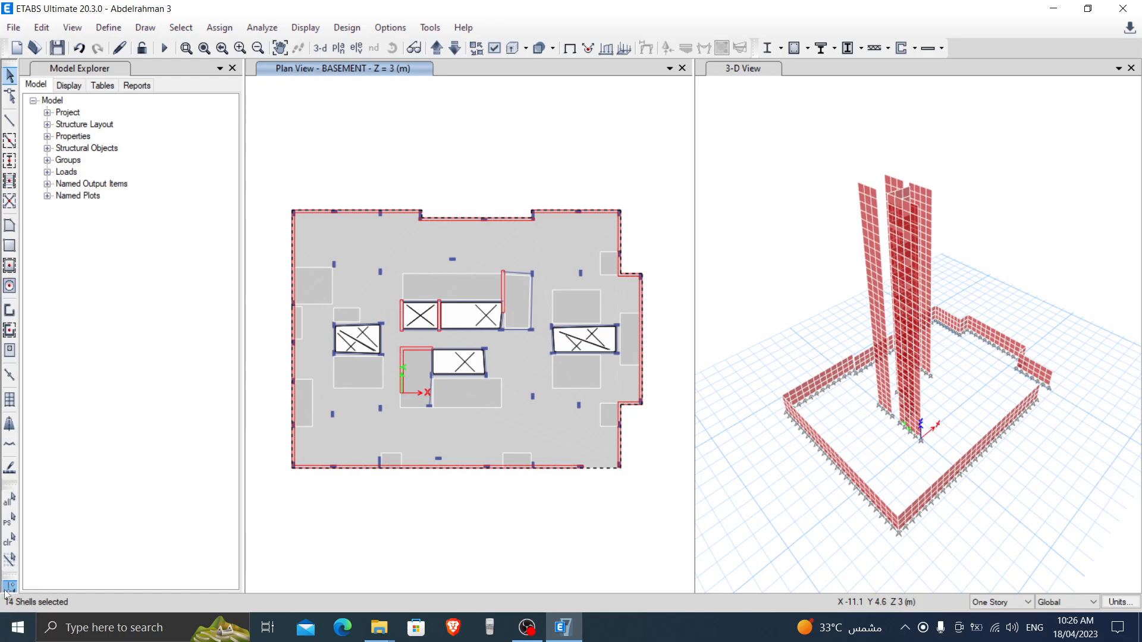
- Assign a uniform gravity load of 0.2 tonf/m² under pattern L.L.R to the selected basement slabs and check the main slab's loads
{"action": "left_click", "coordinate": [225, 30]}
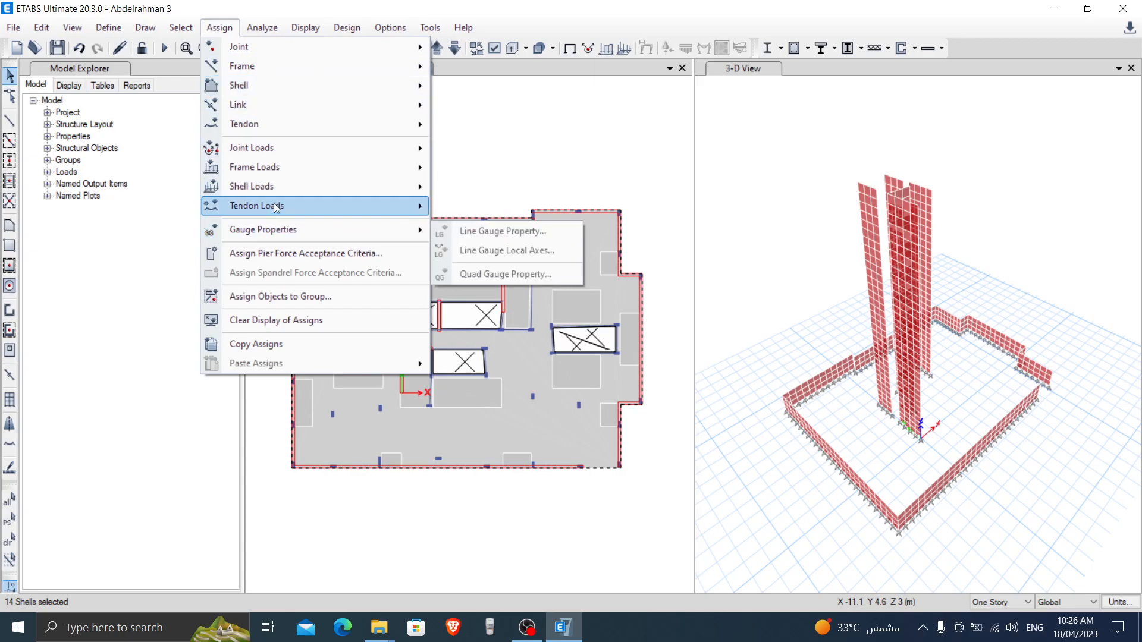
{"action": "mouse_move", "coordinate": [271, 187]}
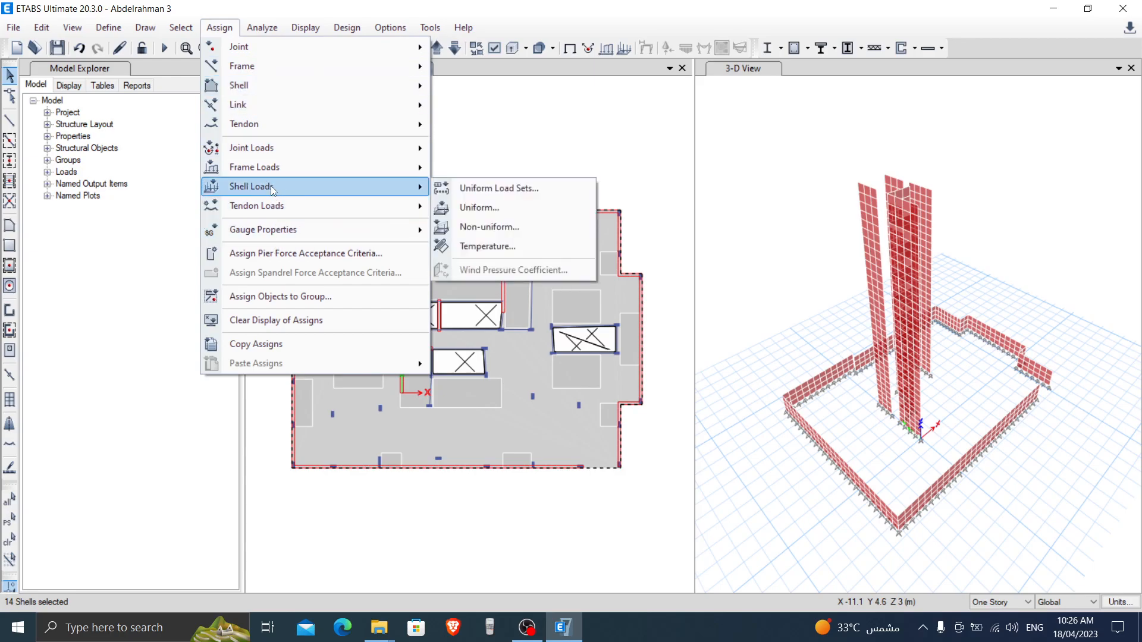
{"action": "left_click", "coordinate": [505, 209]}
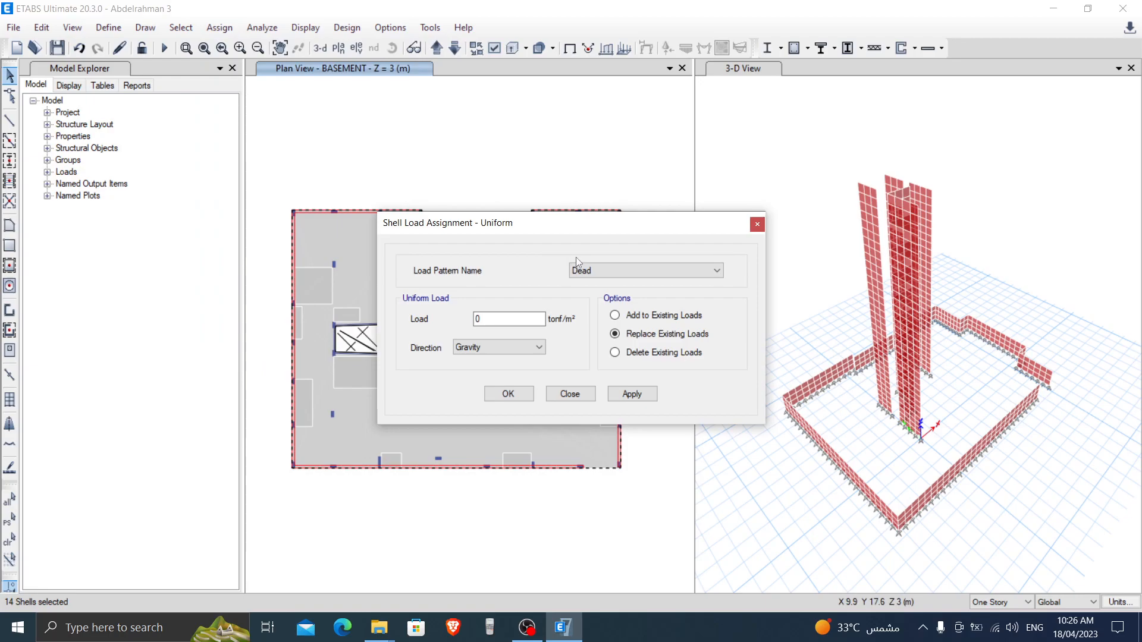
{"action": "left_click", "coordinate": [601, 272]}
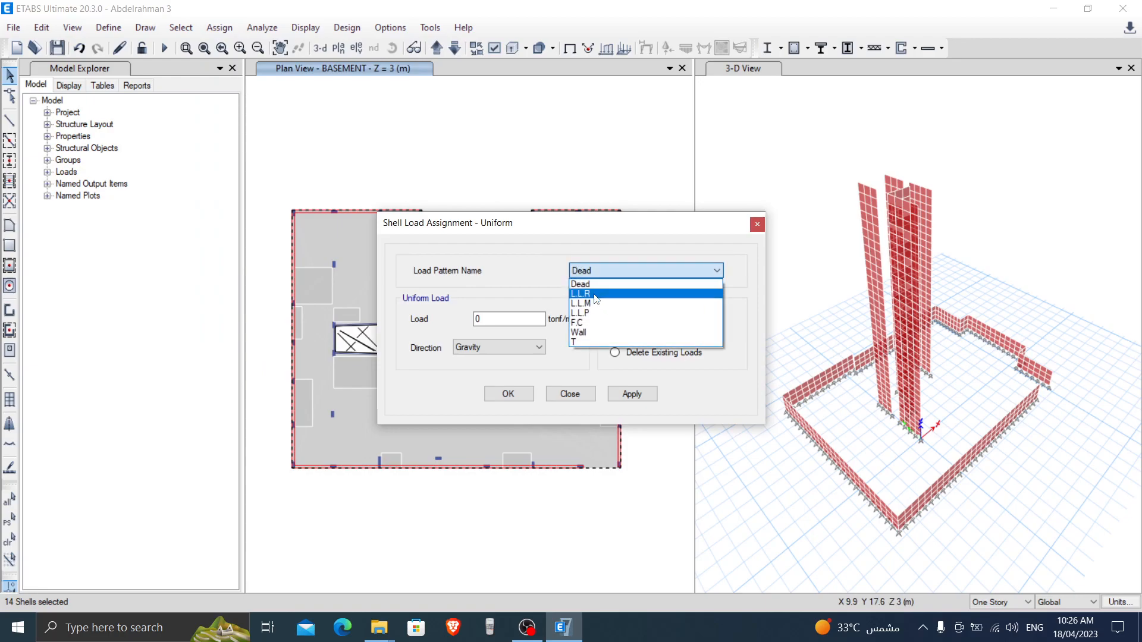
{"action": "left_click", "coordinate": [594, 295]}
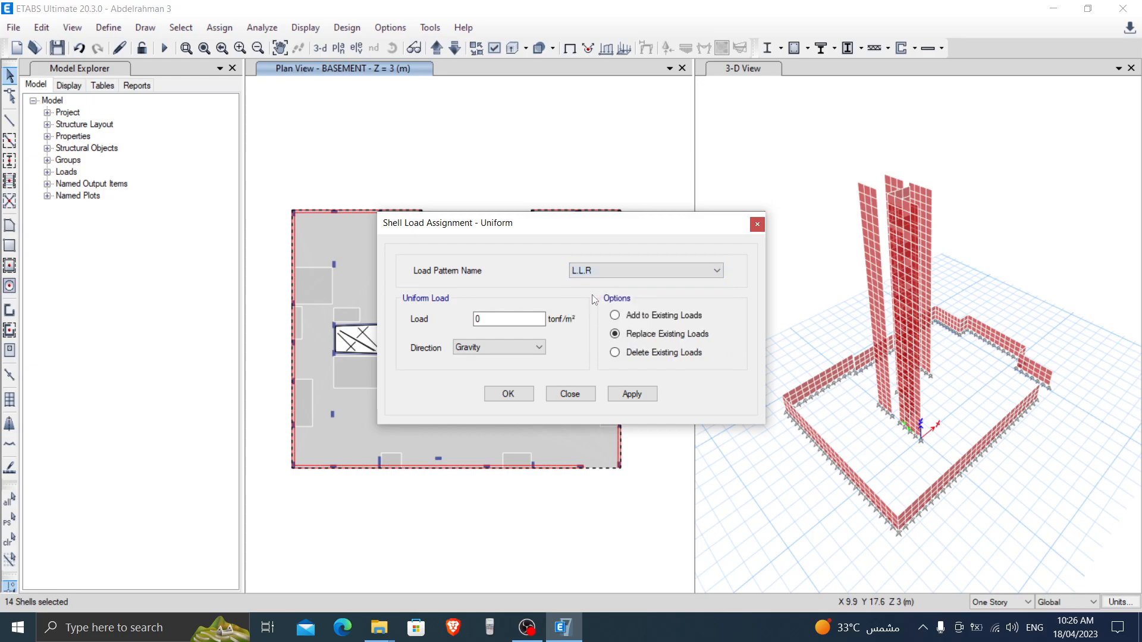
{"action": "left_click_drag", "start_coordinate": [537, 319], "coordinate": [434, 346]}
{"action": "type", "text": "0"}
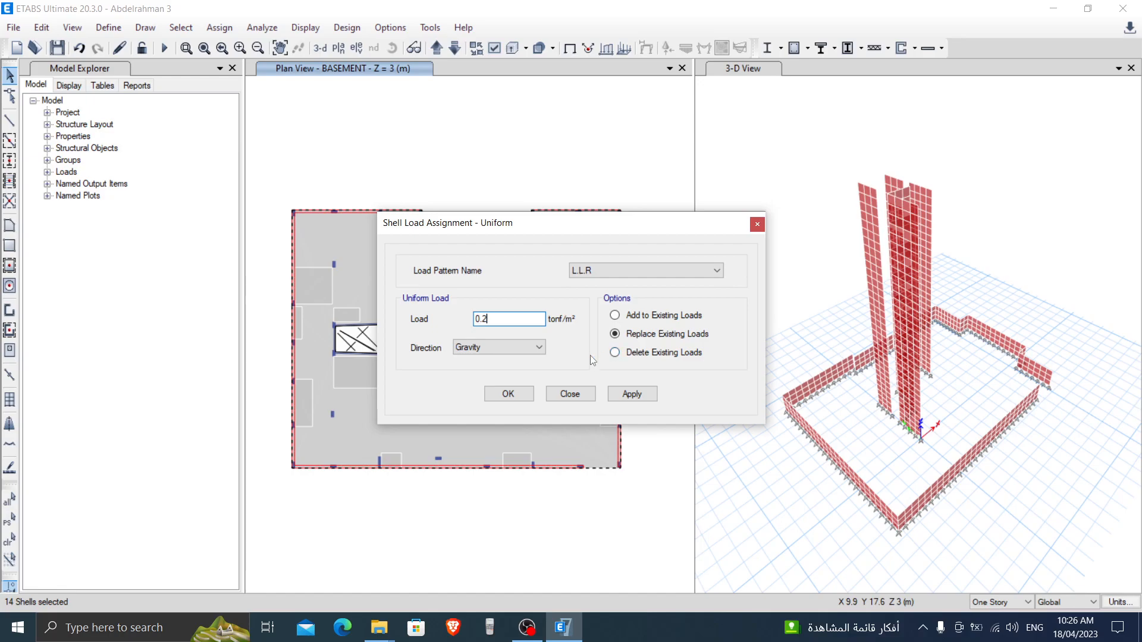
{"action": "left_click", "coordinate": [509, 351]}
{"action": "left_click", "coordinate": [508, 351]}
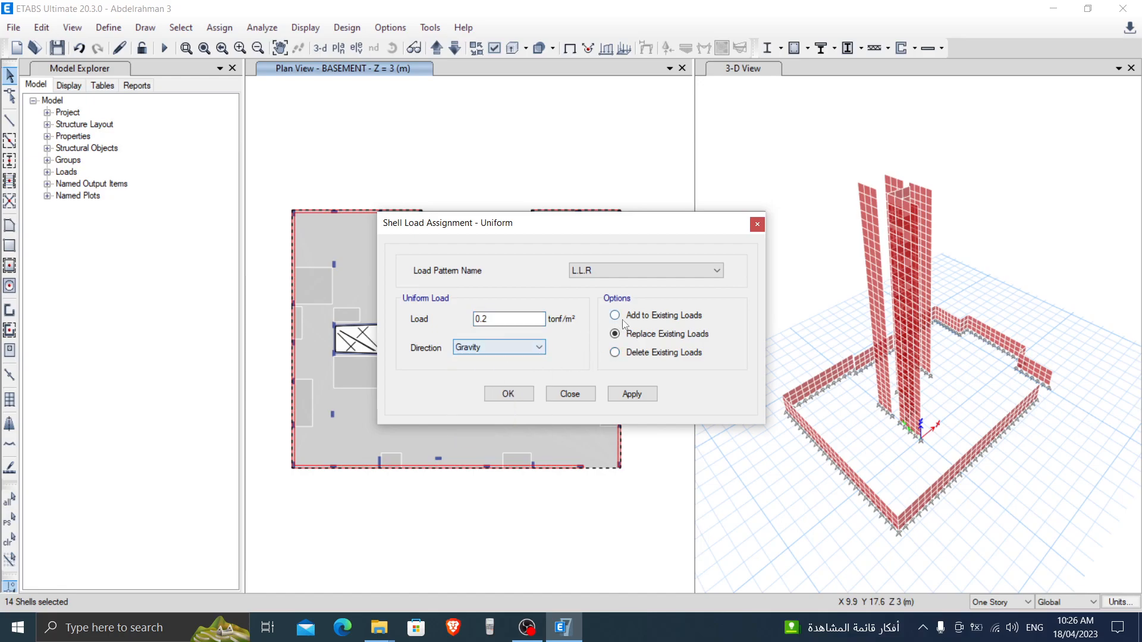
{"action": "left_click", "coordinate": [632, 400]}
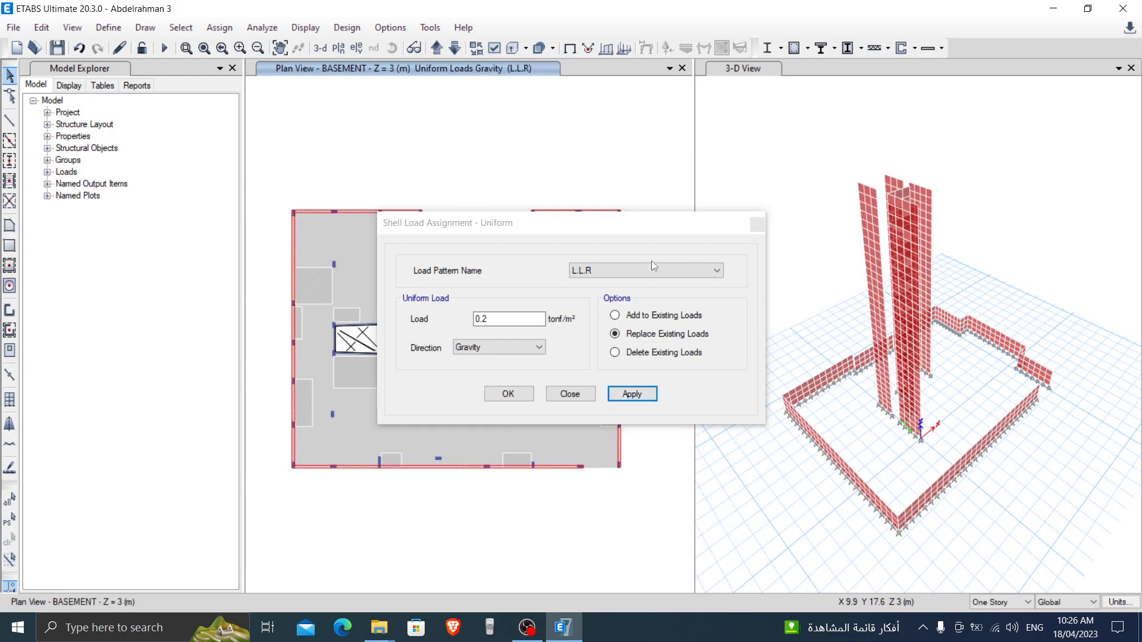
{"action": "left_click_drag", "start_coordinate": [655, 229], "coordinate": [279, 108]}
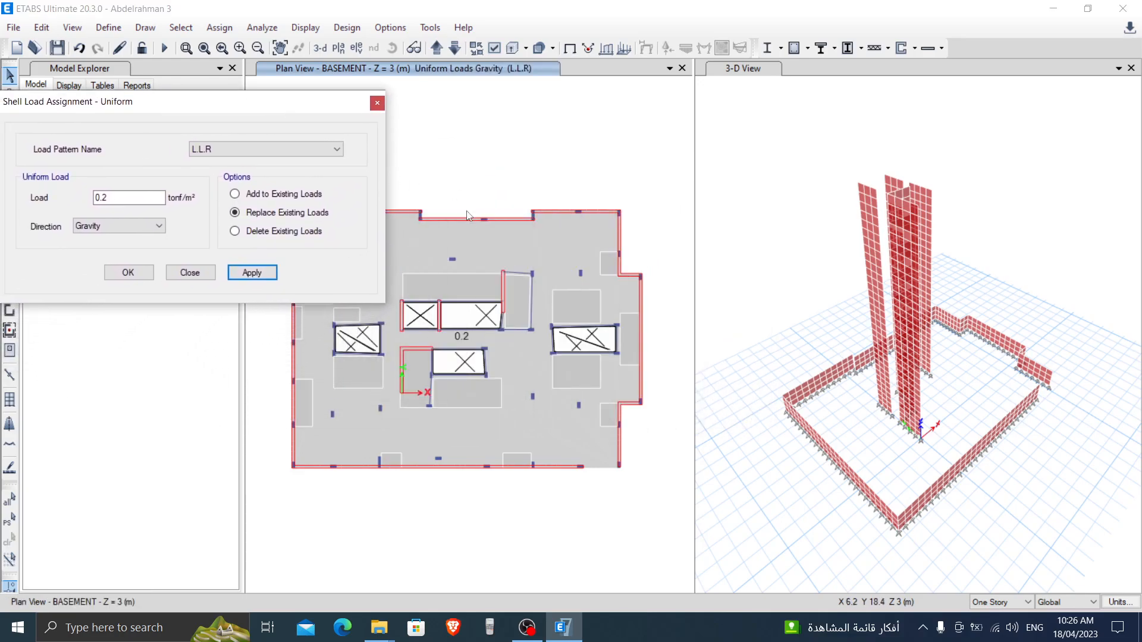
{"action": "right_click", "coordinate": [483, 256]}
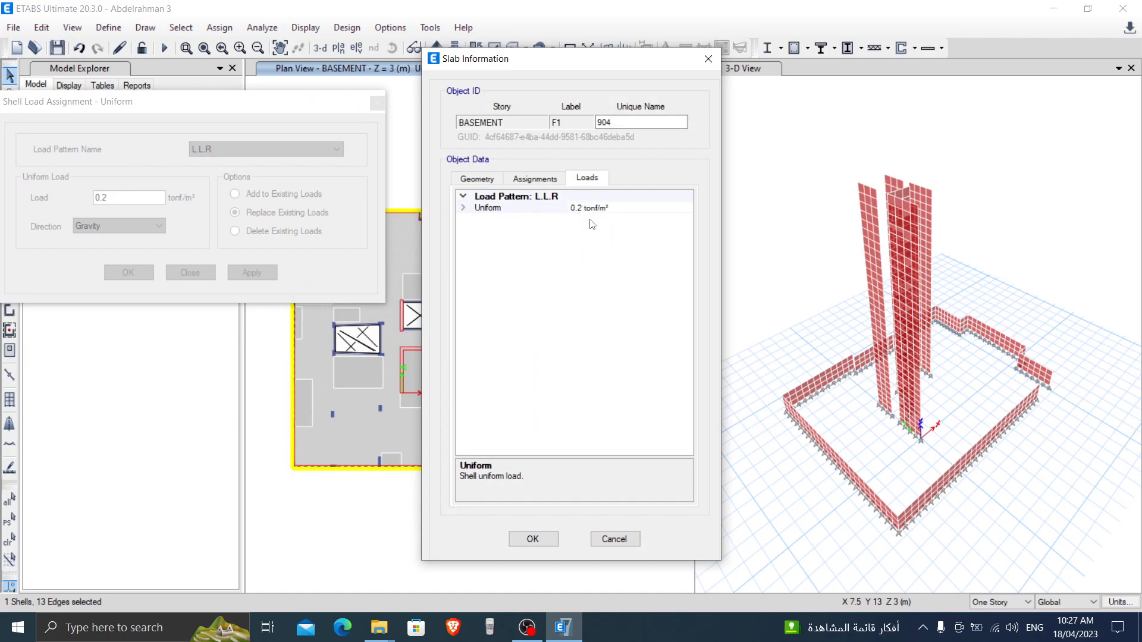
{"action": "left_click", "coordinate": [614, 539]}
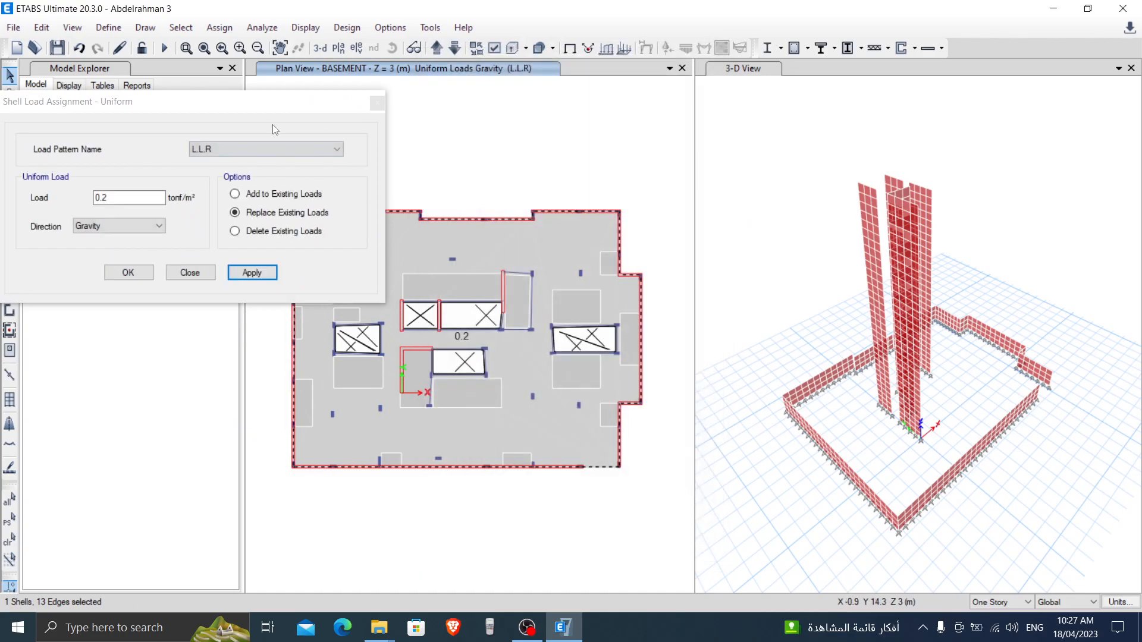
- Reselect the previously selected basement slabs and apply a uniform gravity load of 0.15 tonf/m² under pattern F.C
{"action": "left_click", "coordinate": [12, 526]}
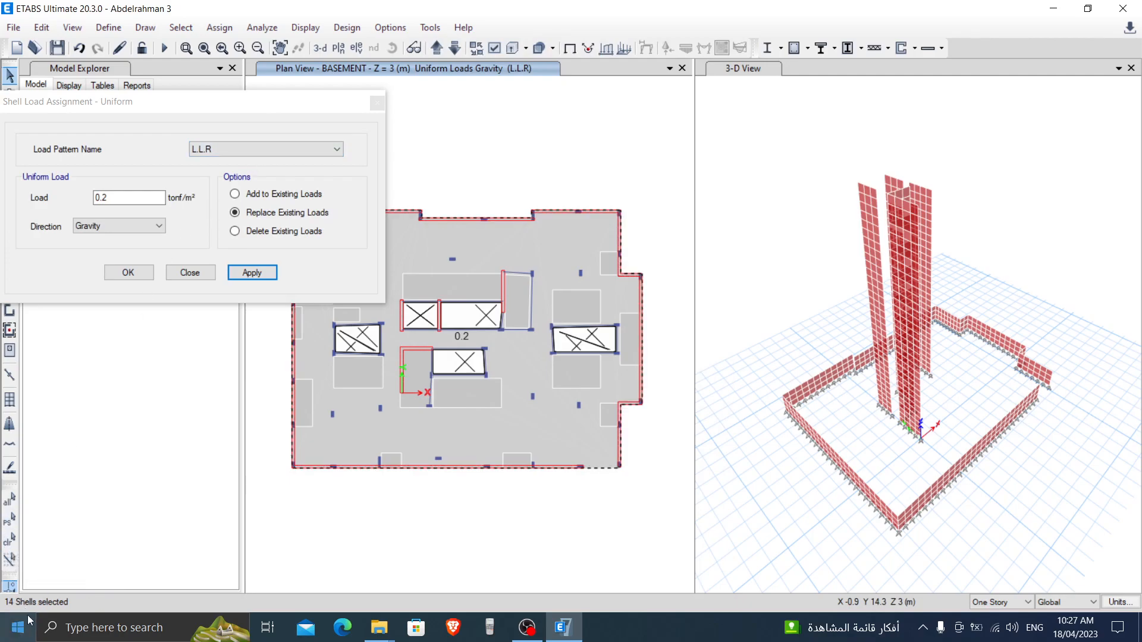
{"action": "left_click", "coordinate": [264, 152]}
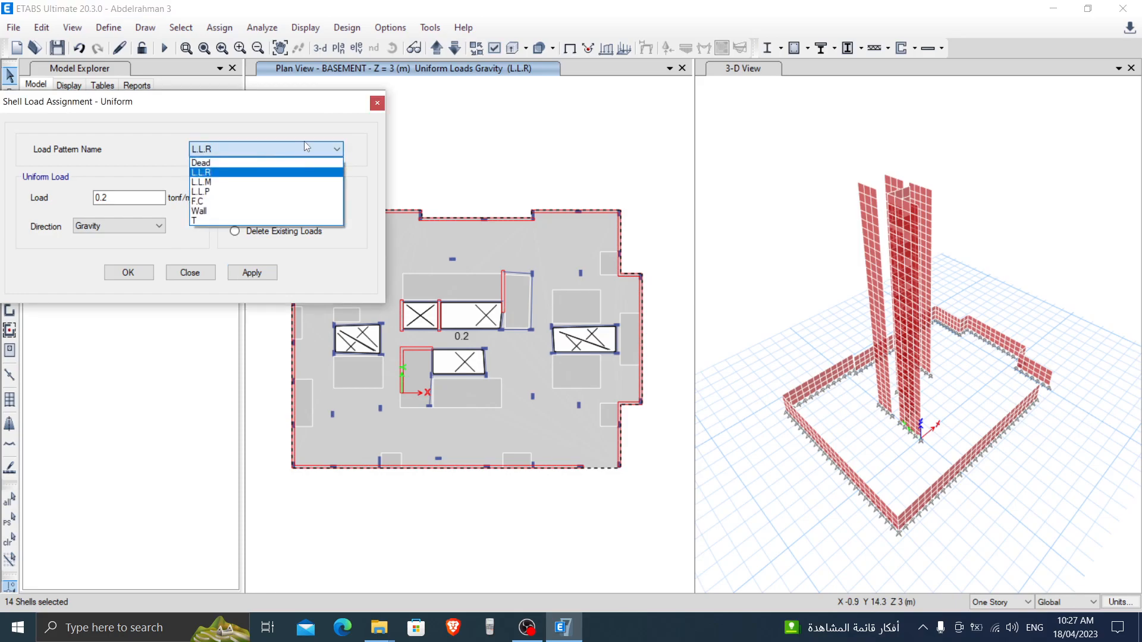
{"action": "left_click", "coordinate": [218, 202]}
{"action": "left_click_drag", "start_coordinate": [121, 198], "coordinate": [87, 208]}
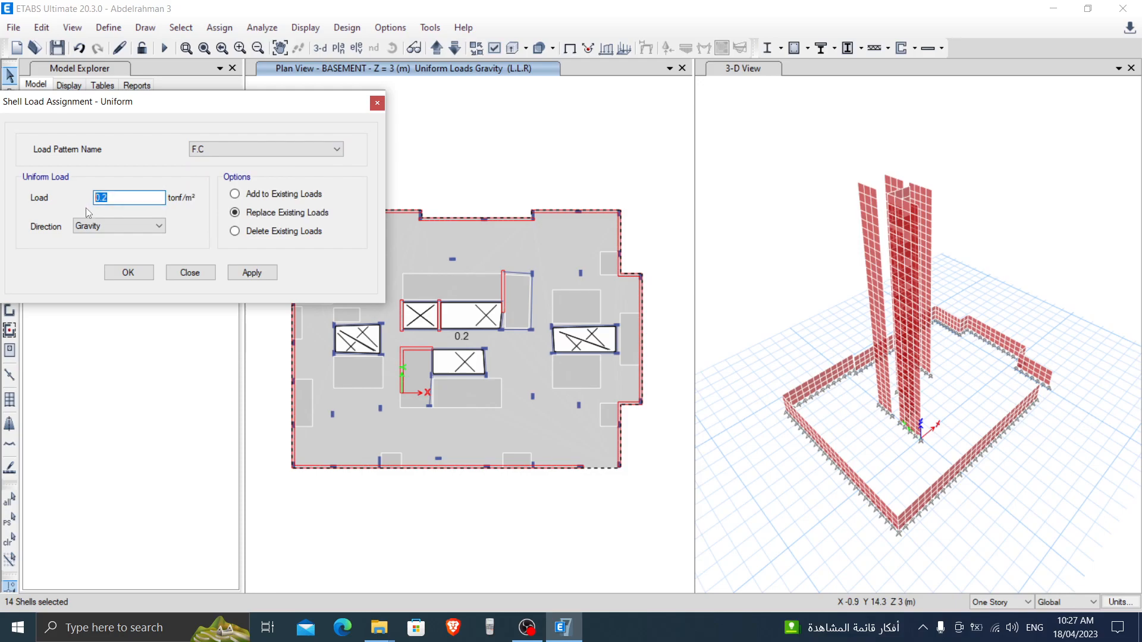
{"action": "type", "text": "0.15"}
{"action": "left_click", "coordinate": [252, 273]}
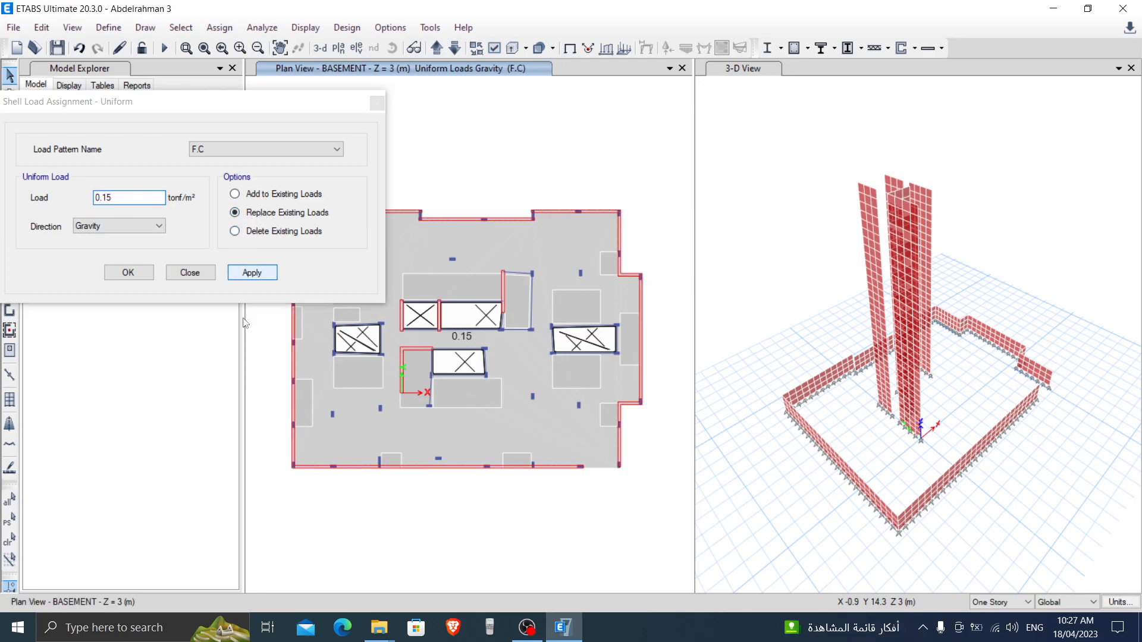
- Reselect the basement slabs, apply a uniform gravity load of 0.5 tonf/m² under pattern Wall, and review the main slab's assigned loads
{"action": "left_click", "coordinate": [12, 523]}
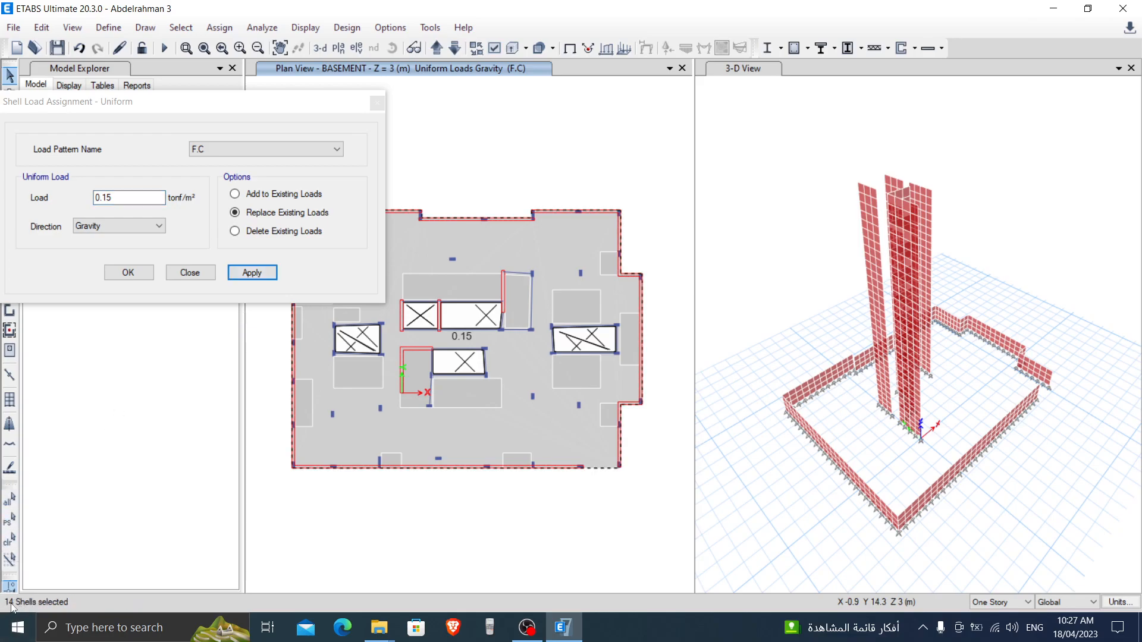
{"action": "left_click", "coordinate": [222, 149]}
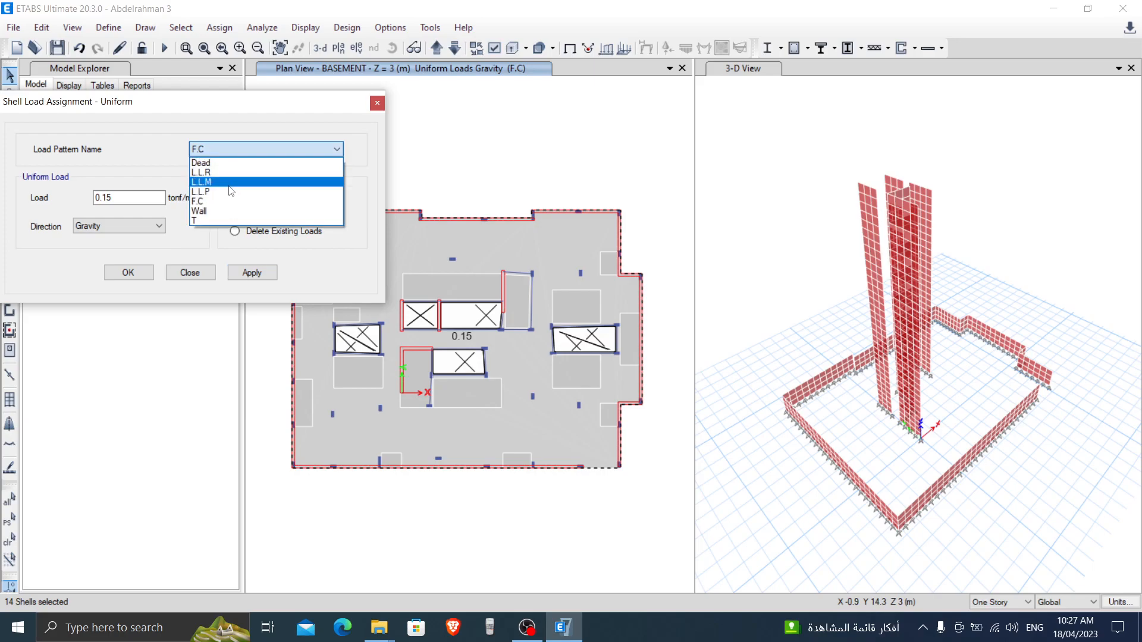
{"action": "left_click", "coordinate": [206, 211]}
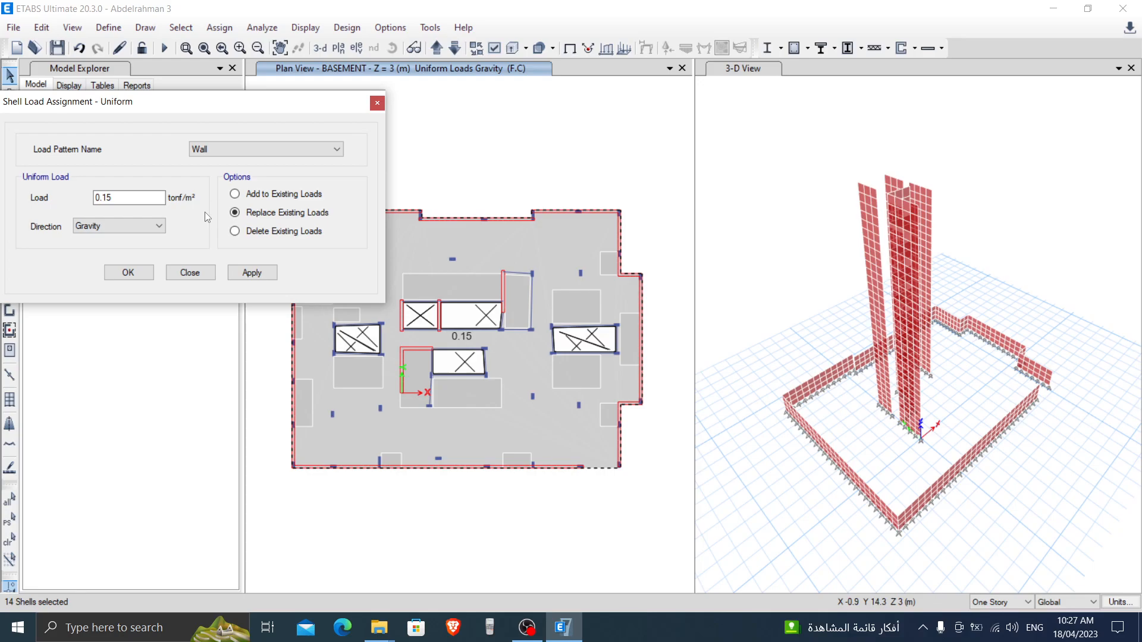
{"action": "double_click", "coordinate": [126, 203]}
{"action": "type", "text": "0."}
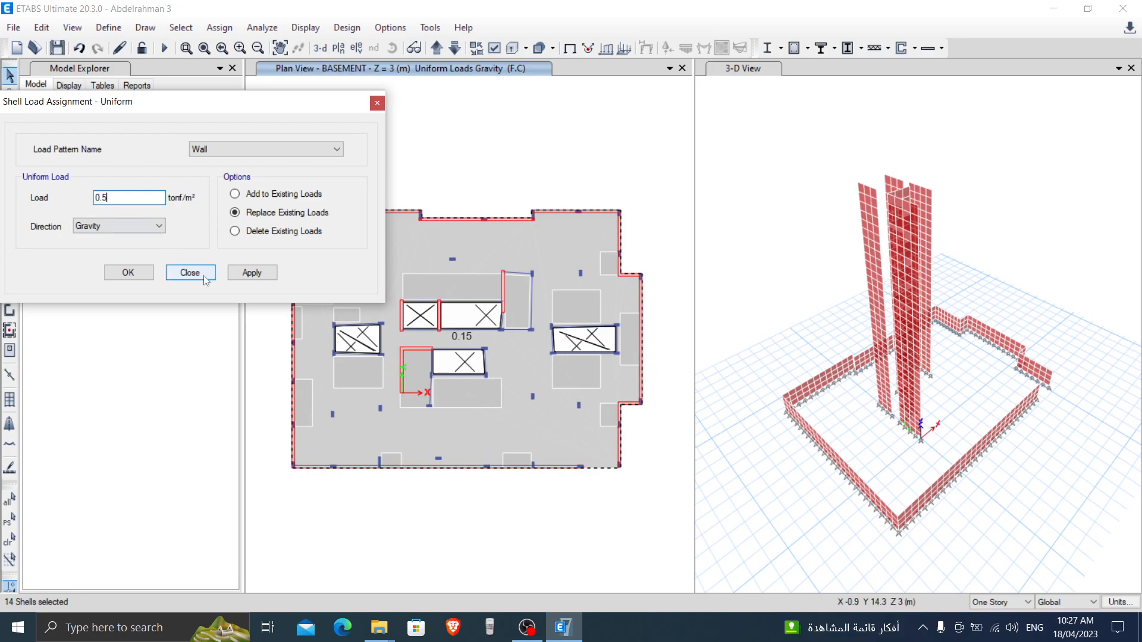
{"action": "left_click", "coordinate": [251, 272]}
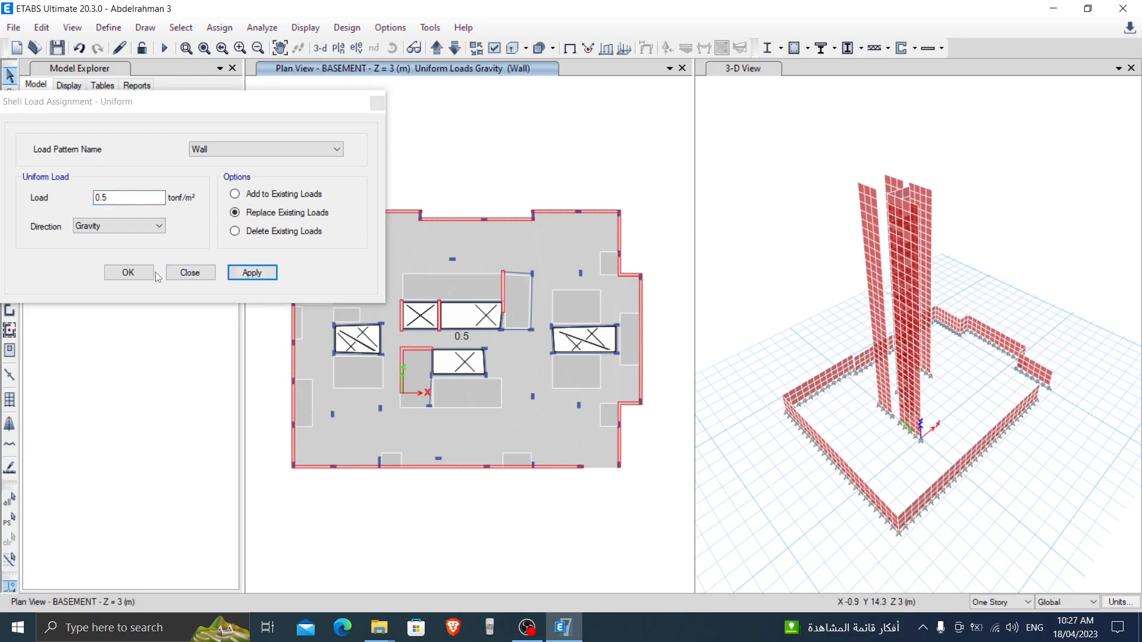
{"action": "left_click", "coordinate": [129, 273]}
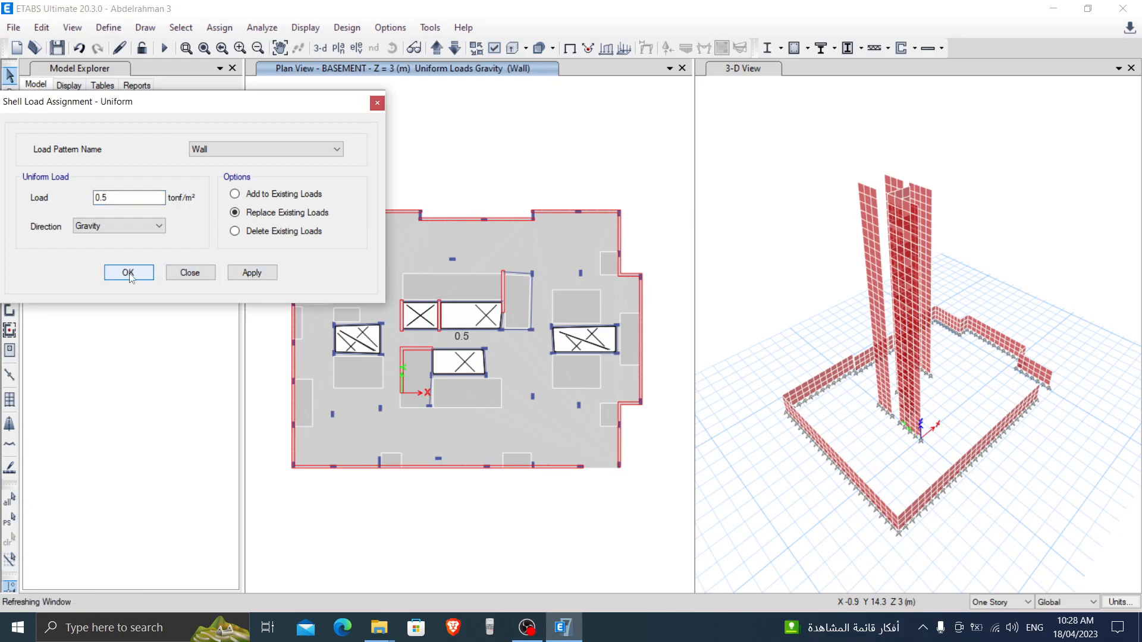
{"action": "left_click", "coordinate": [387, 231]}
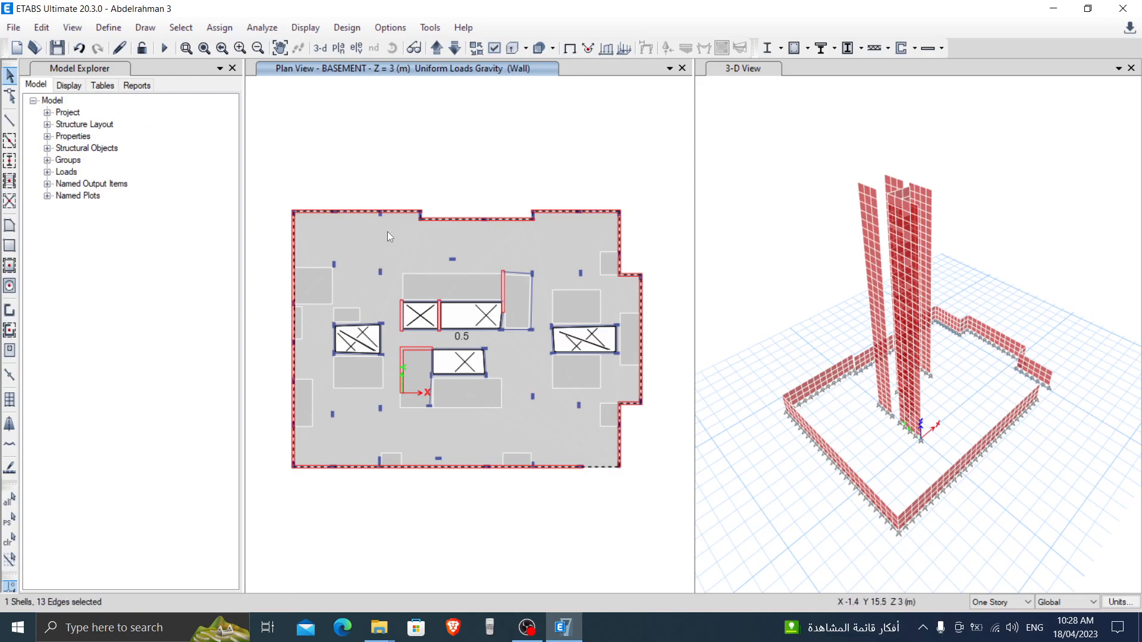
{"action": "right_click", "coordinate": [387, 232]}
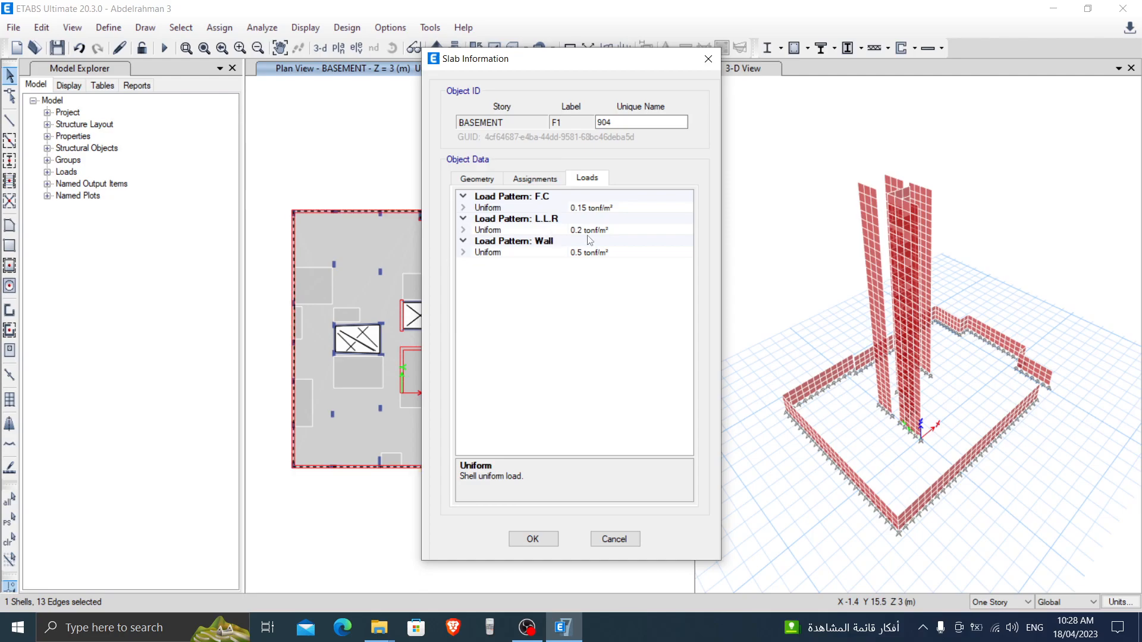
{"action": "left_click", "coordinate": [621, 539]}
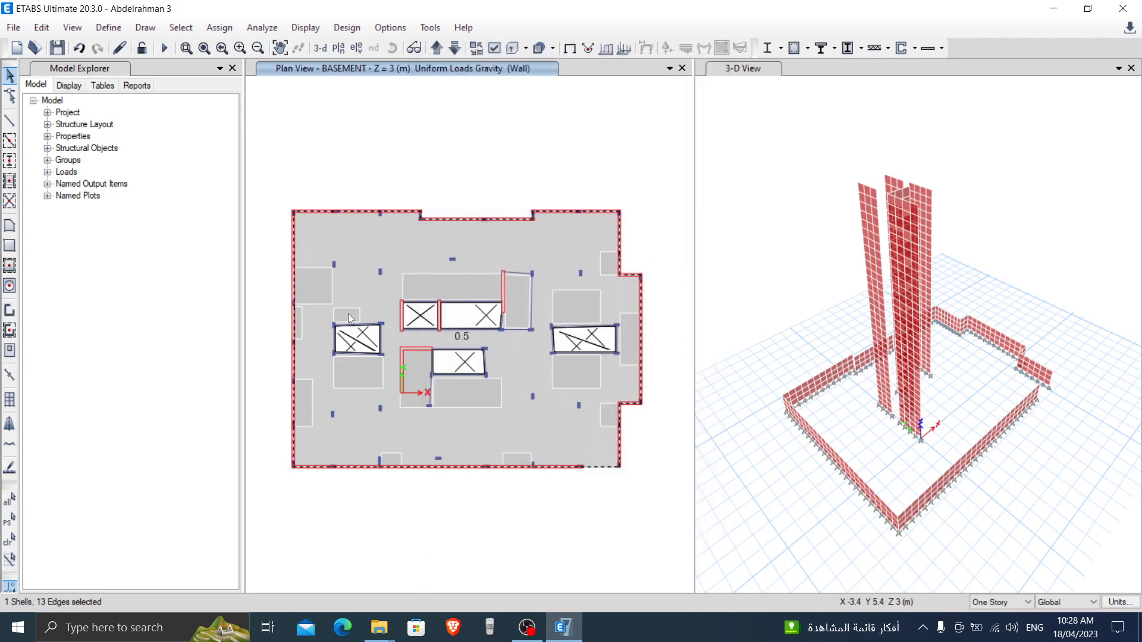
- Reselect the basement slabs and start a shell temperature load assignment under load pattern T
{"action": "left_click", "coordinate": [9, 521]}
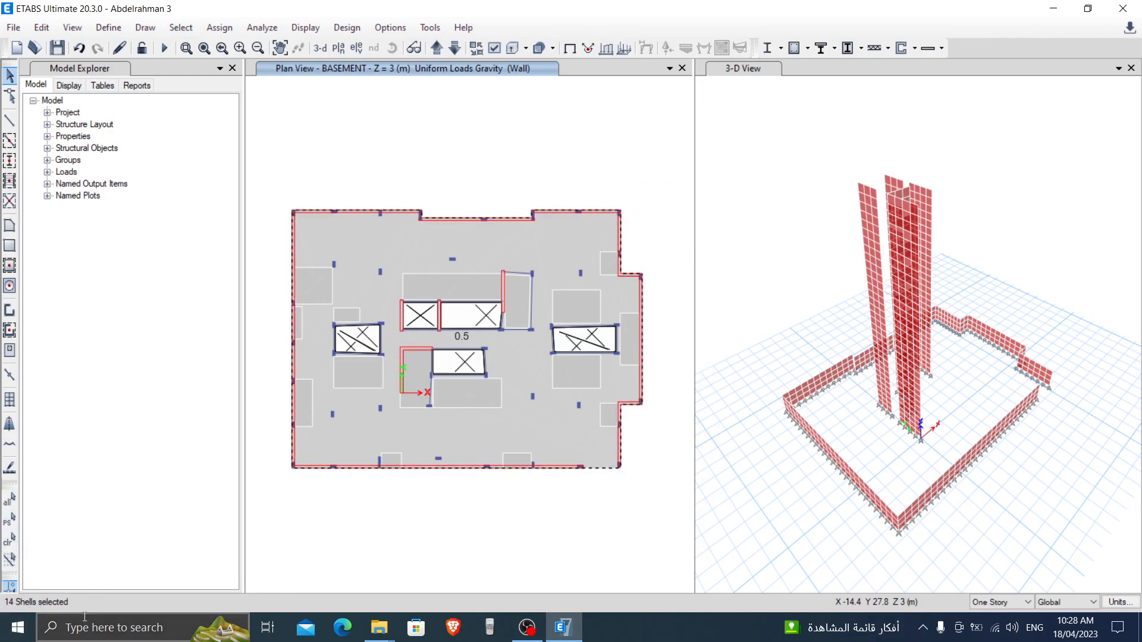
{"action": "left_click", "coordinate": [219, 27]}
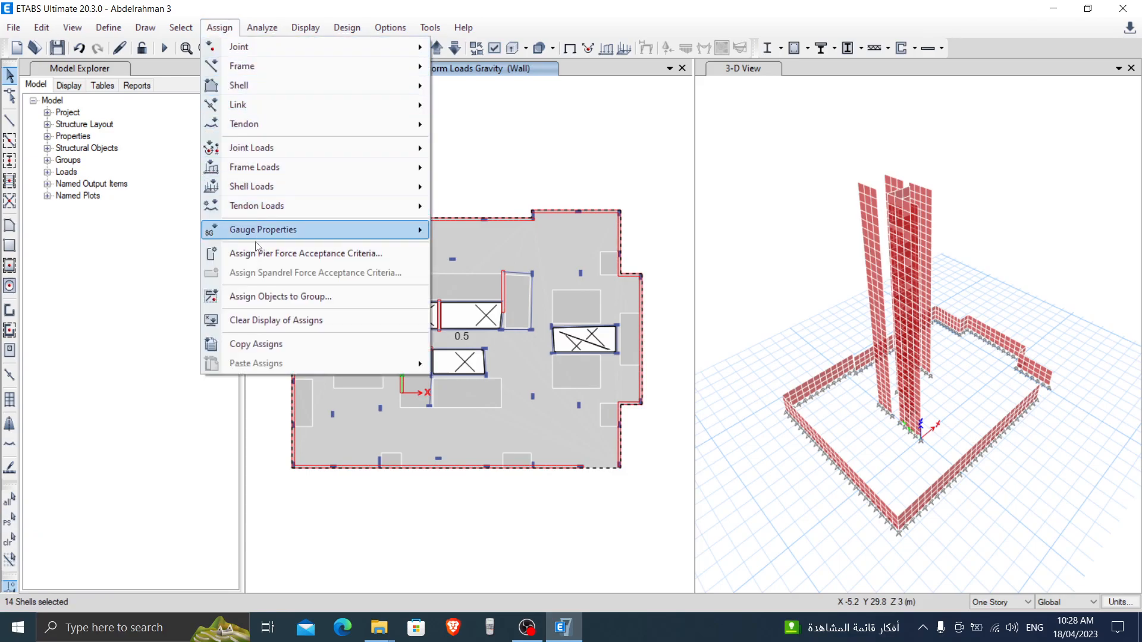
{"action": "mouse_move", "coordinate": [258, 188]}
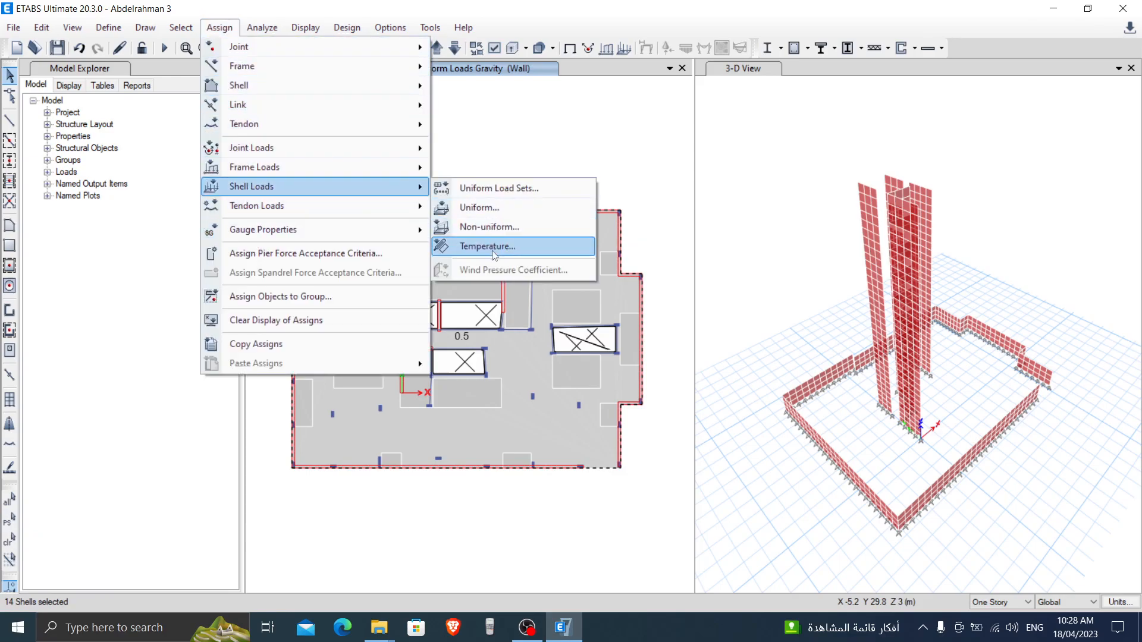
{"action": "left_click", "coordinate": [494, 255]}
{"action": "left_click_drag", "start_coordinate": [601, 202], "coordinate": [271, 146]}
{"action": "left_click", "coordinate": [280, 189]}
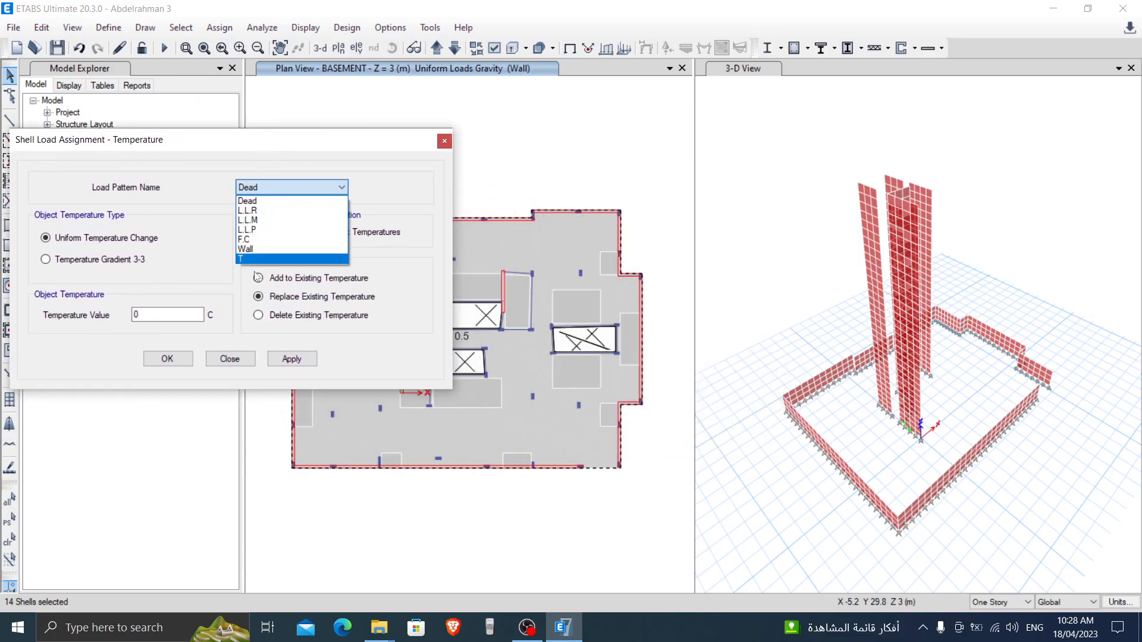
{"action": "left_click", "coordinate": [256, 263]}
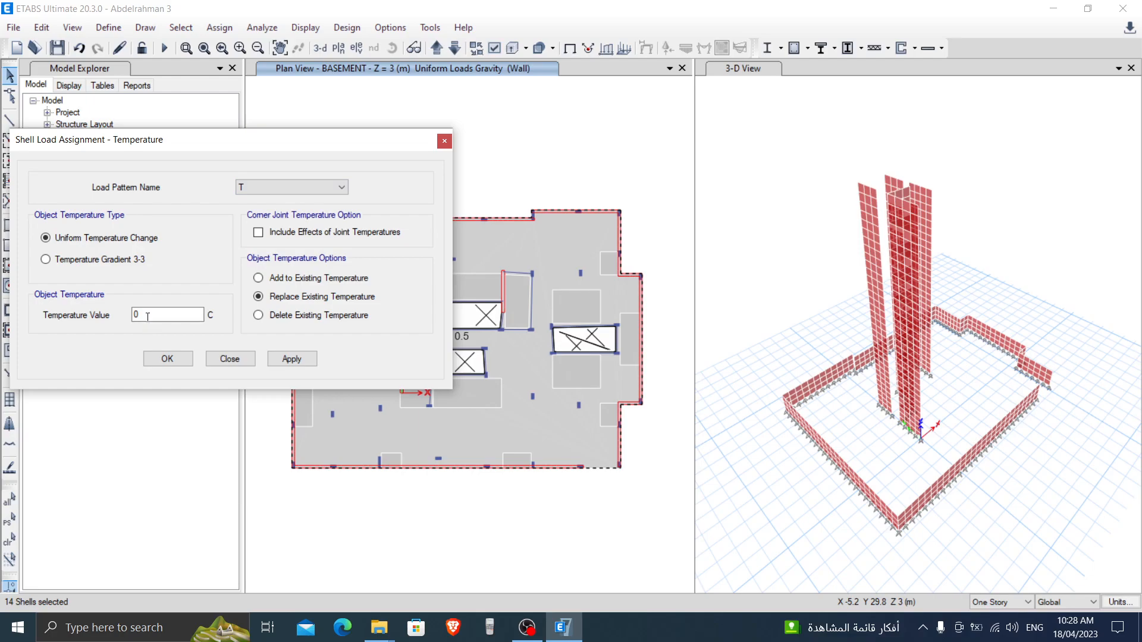